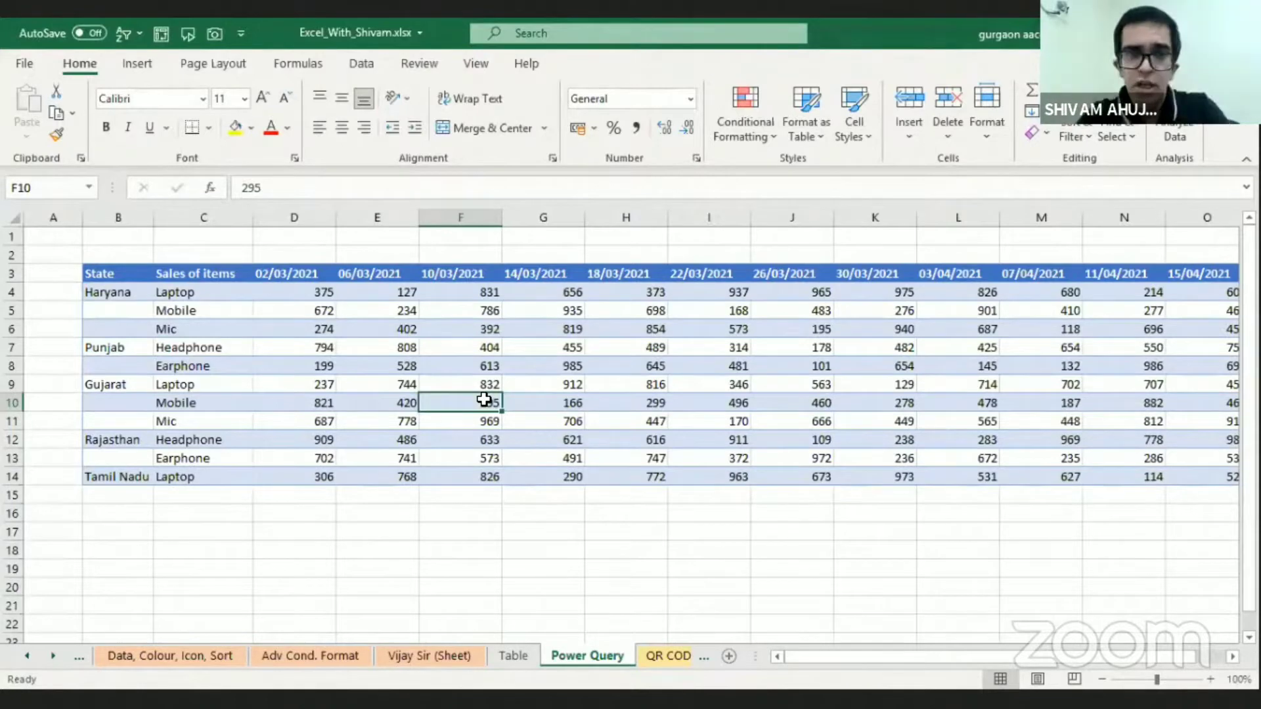
Enter the headers State, Sales, Date and Value across cells C19 to F19 below the sales data
{"action": "left_click", "coordinate": [194, 566]}
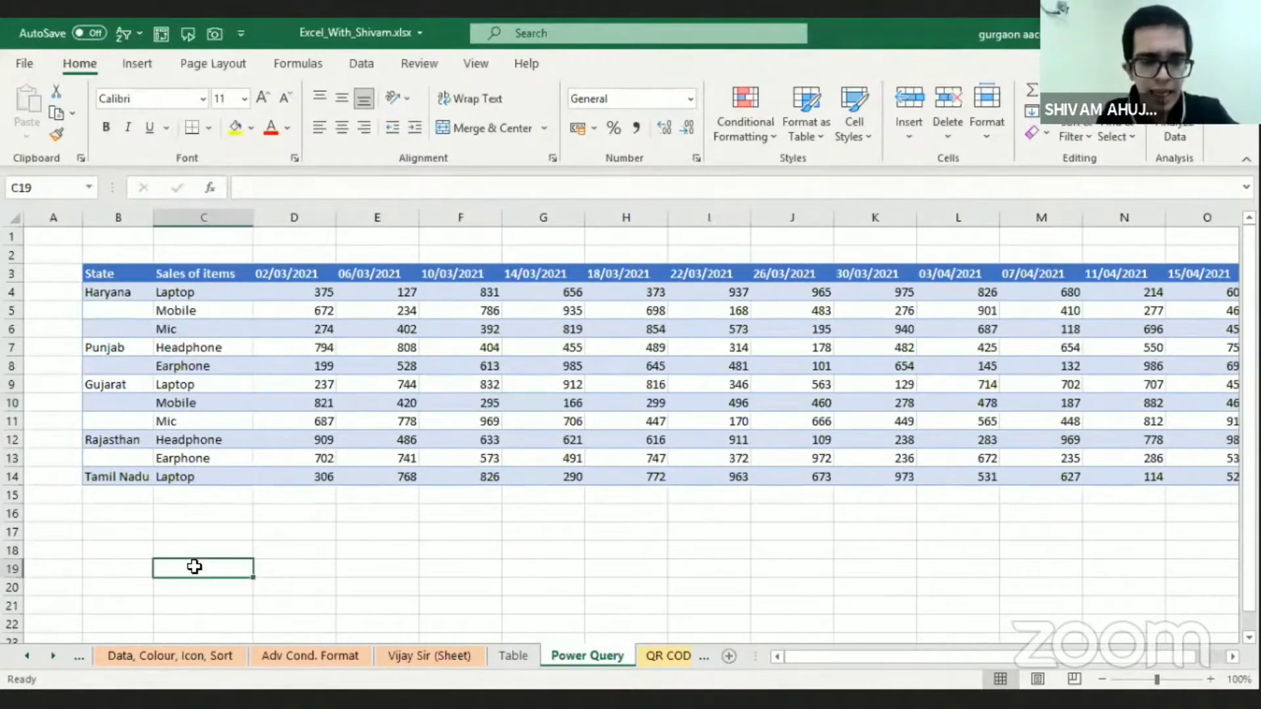
{"action": "type", "text": "State"}
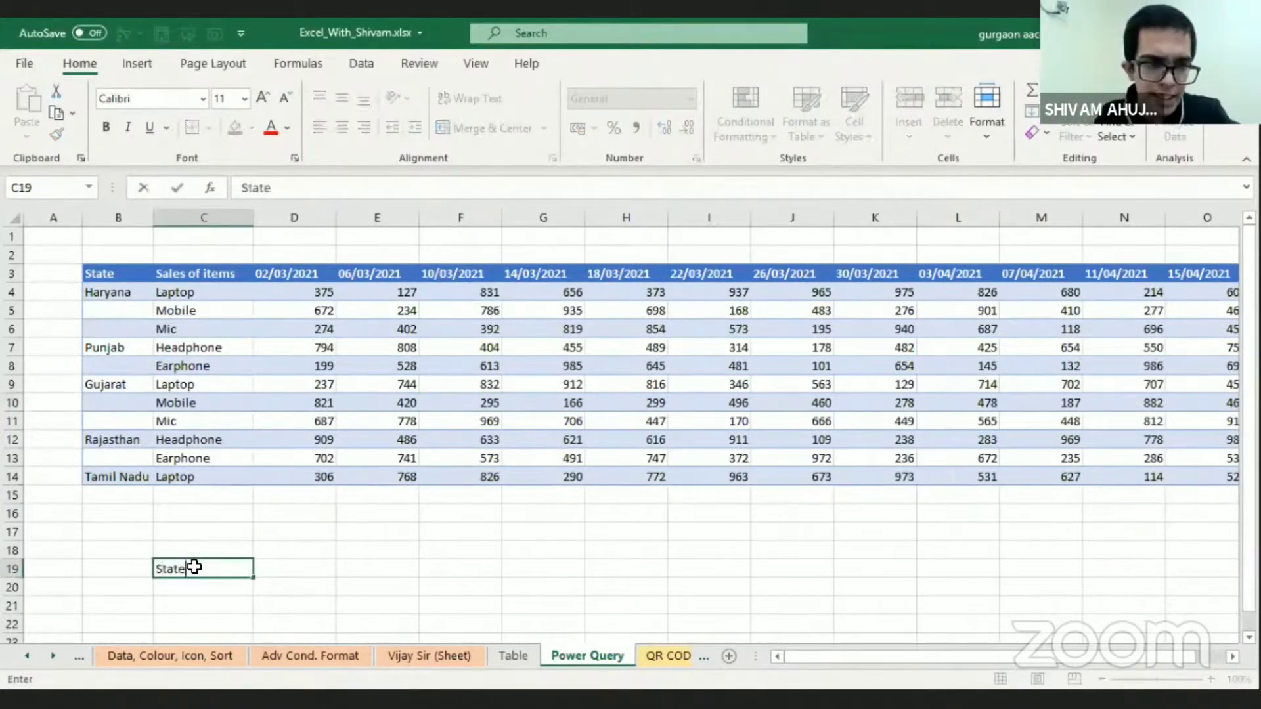
{"action": "key", "text": "Tab"}
{"action": "type", "text": "Sales"}
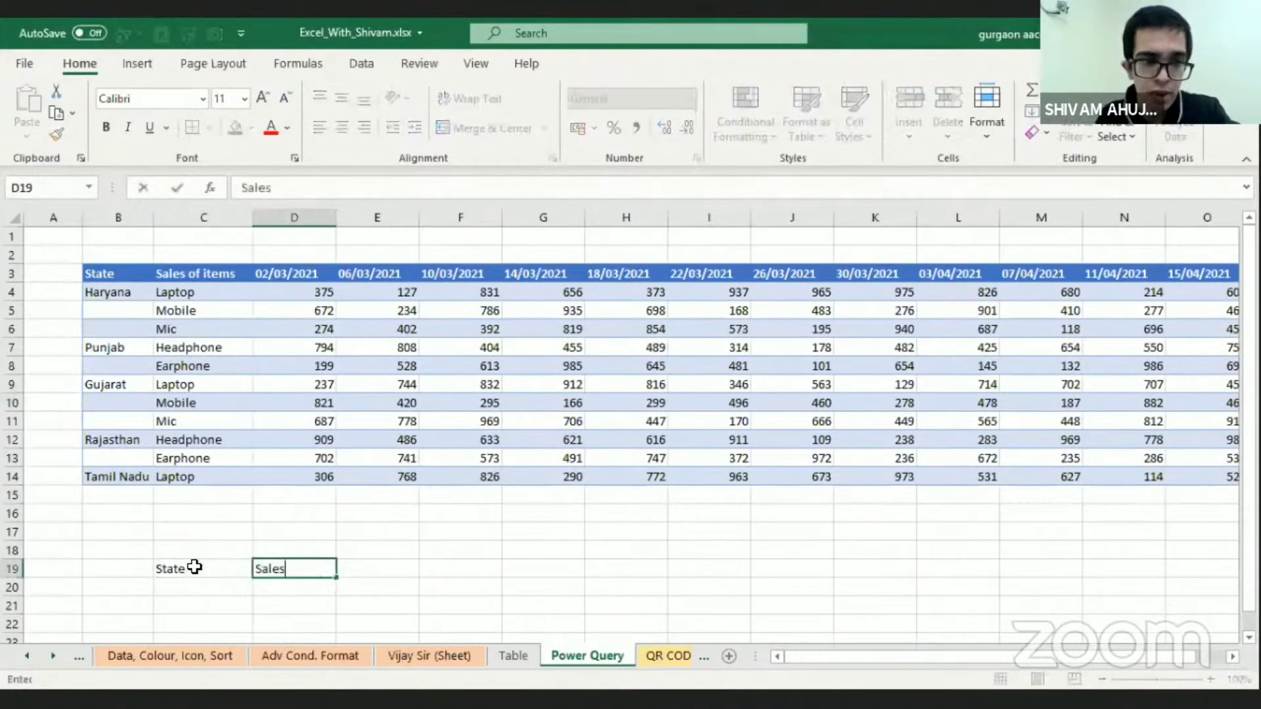
{"action": "key", "text": "Tab"}
{"action": "type", "text": "Da"}
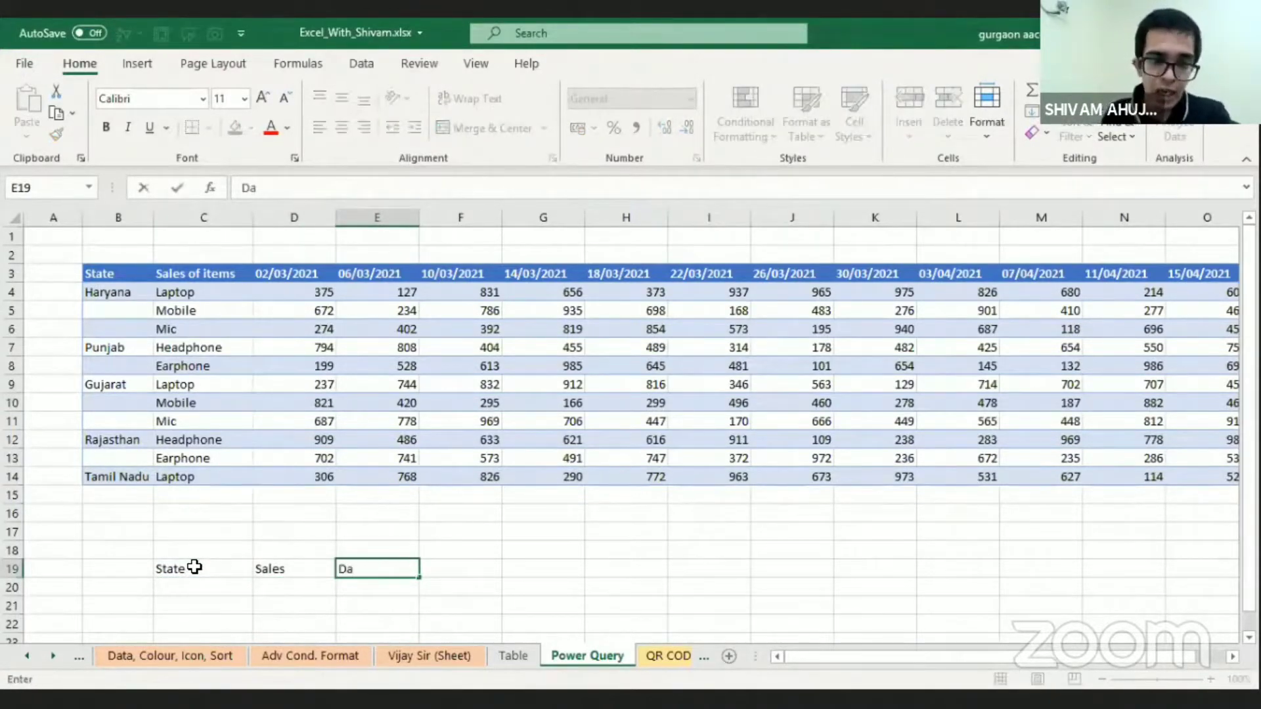
{"action": "type", "text": "te"}
{"action": "key", "text": "Tab"}
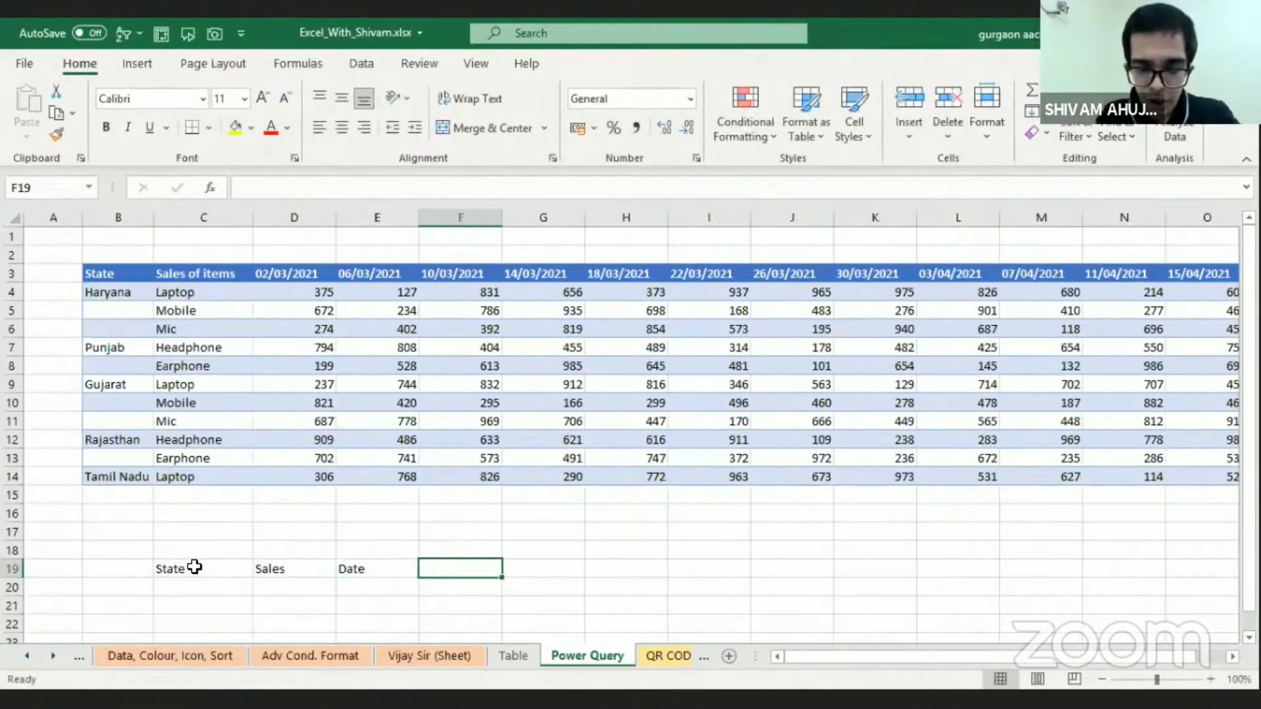
{"action": "type", "text": "Value"}
{"action": "key", "text": "Return"}
{"action": "key", "text": "Return"}
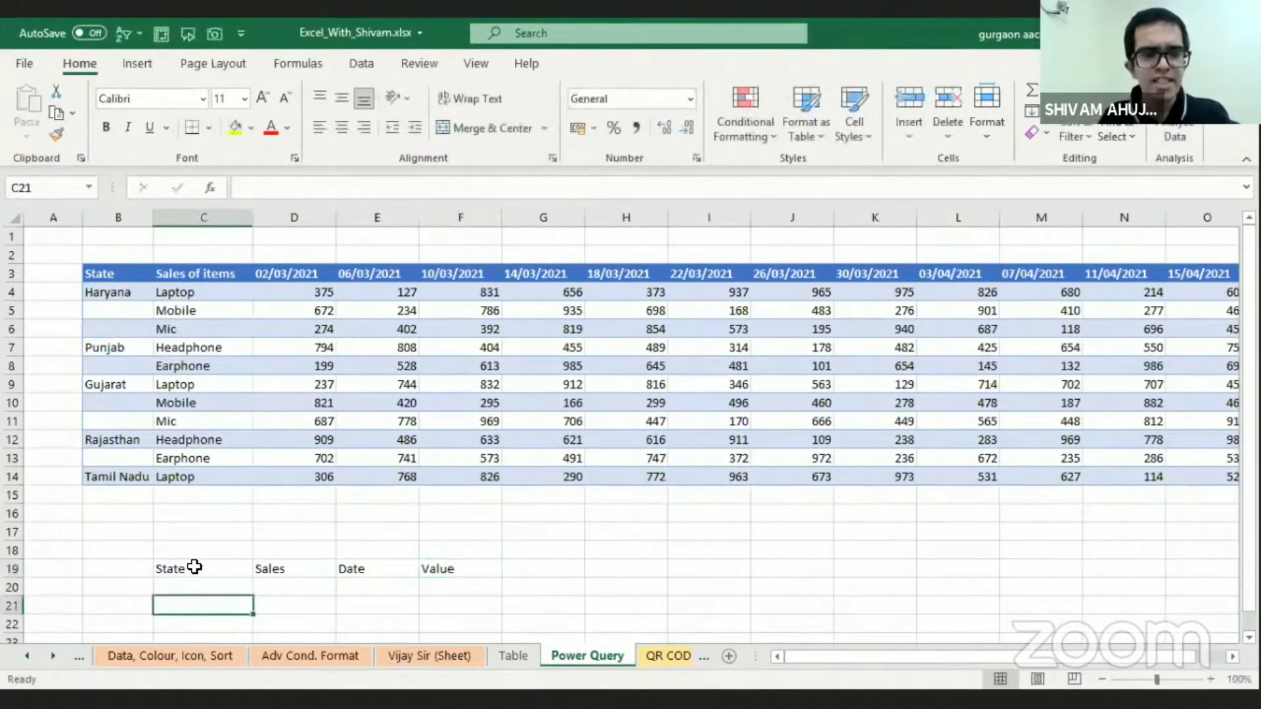
{"action": "key", "text": "Return"}
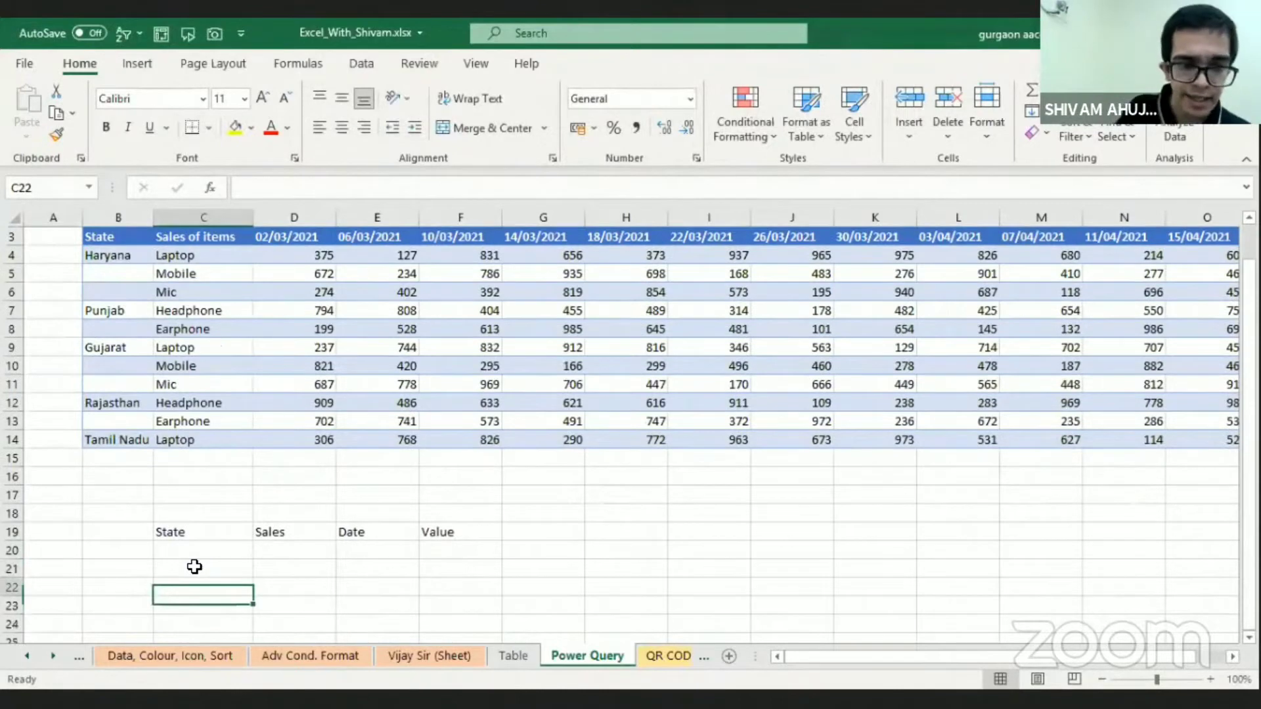
{"action": "key", "text": "Up"}
{"action": "key", "text": "Up"}
{"action": "key", "text": "shift+Down"}
{"action": "key", "text": "shift+Down"}
{"action": "key", "text": "shift+Down"}
{"action": "key", "text": "Right"}
{"action": "key", "text": "Right"}
{"action": "key", "text": "Up"}
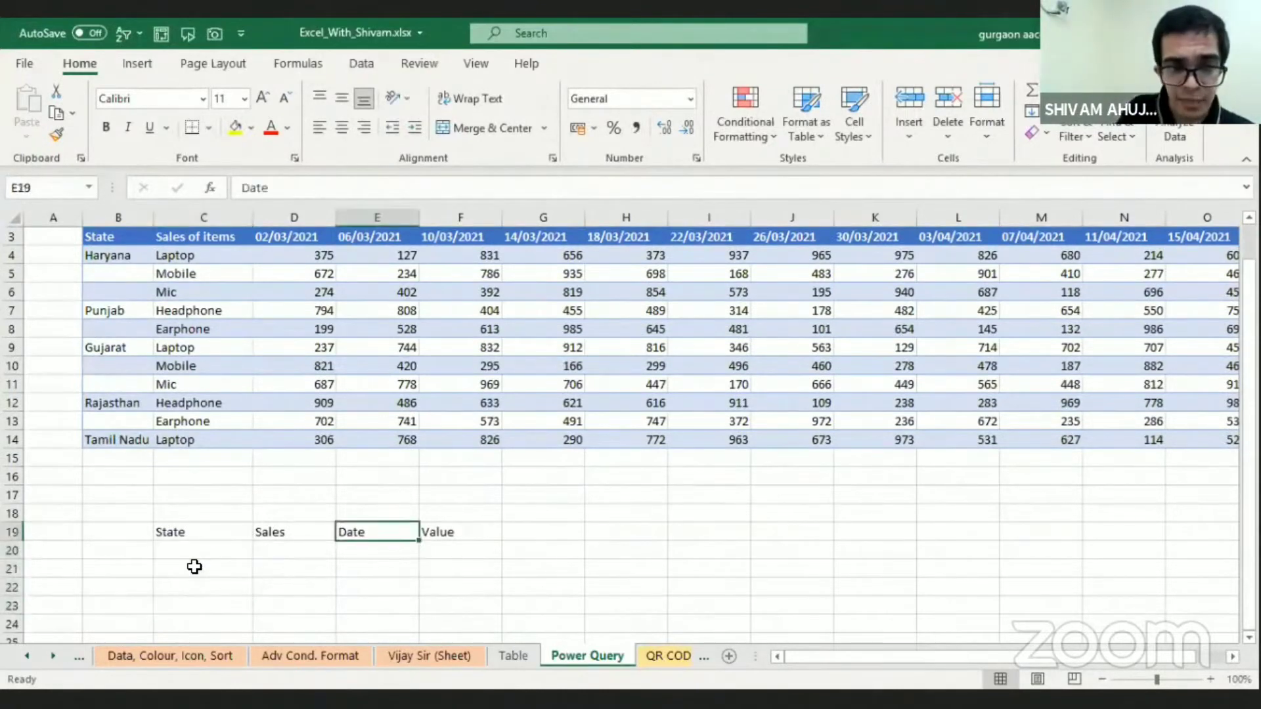
{"action": "key", "text": "Right"}
{"action": "key", "text": "Down"}
{"action": "key", "text": "Down"}
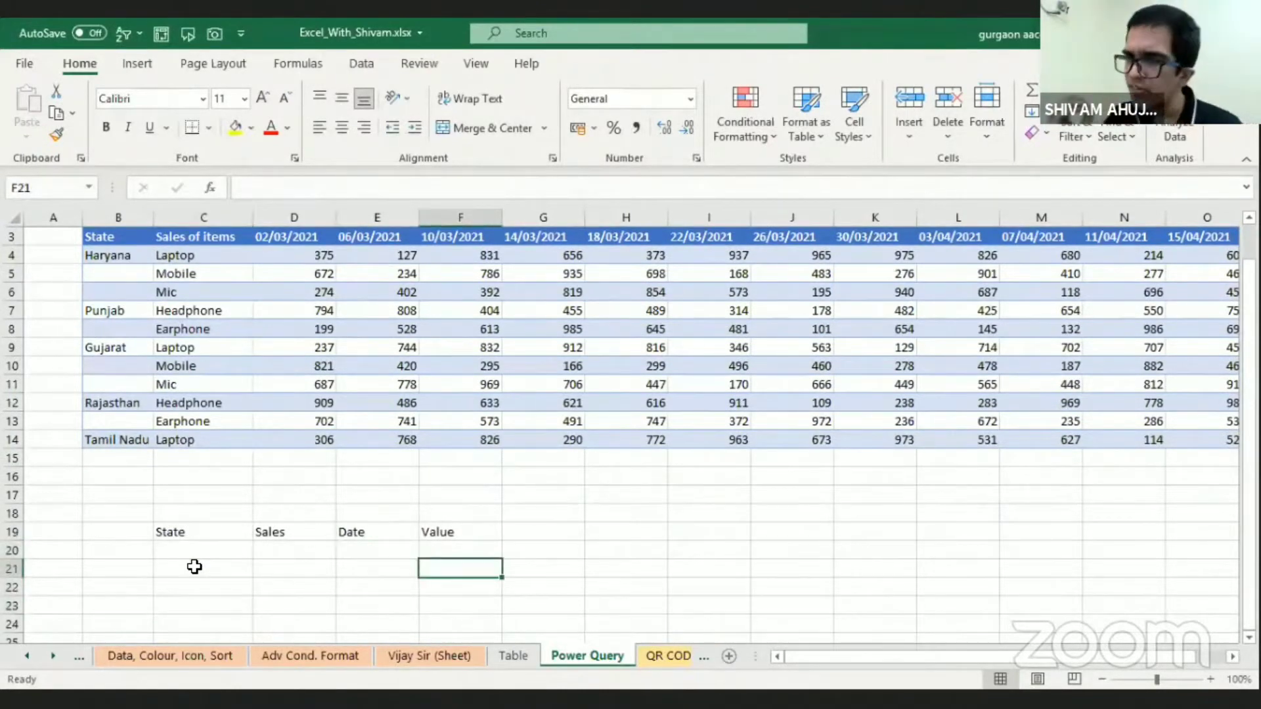
{"action": "key", "text": "Up"}
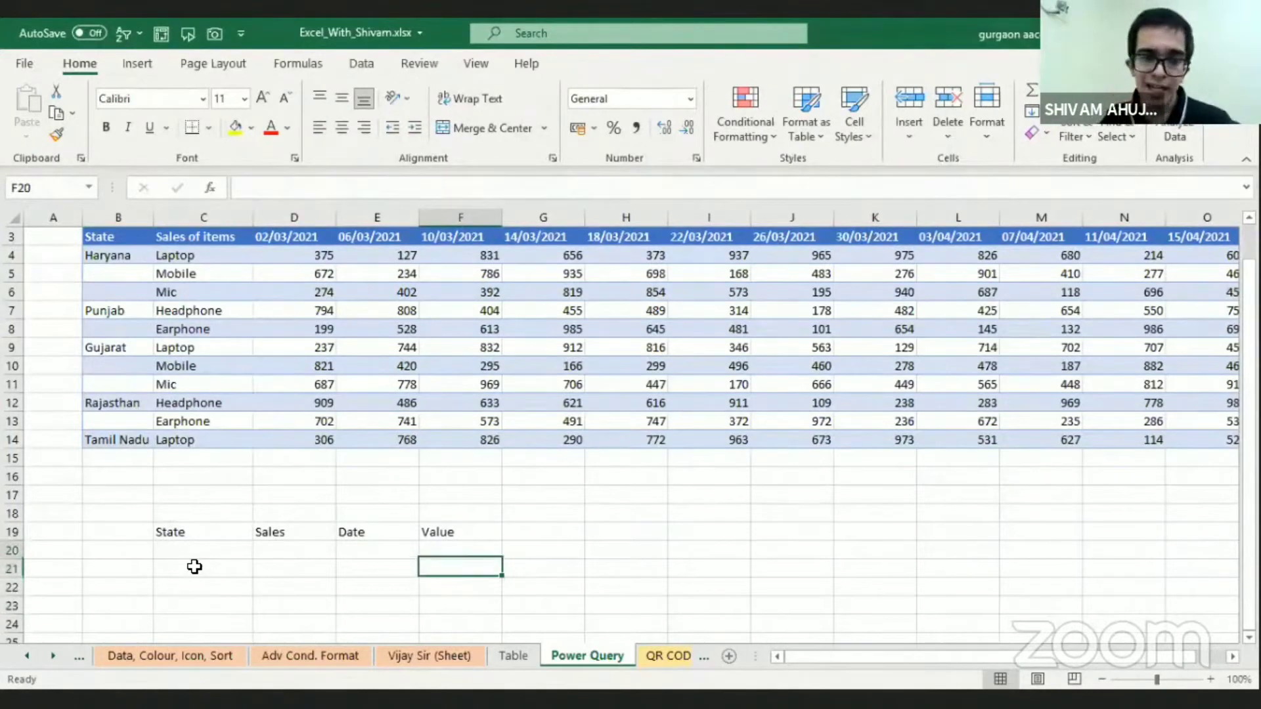
Clear the State, Sales, Date and Value headers from cells C19 to F19
{"action": "key", "text": "Up"}
{"action": "key", "text": "ctrl+shift+Left"}
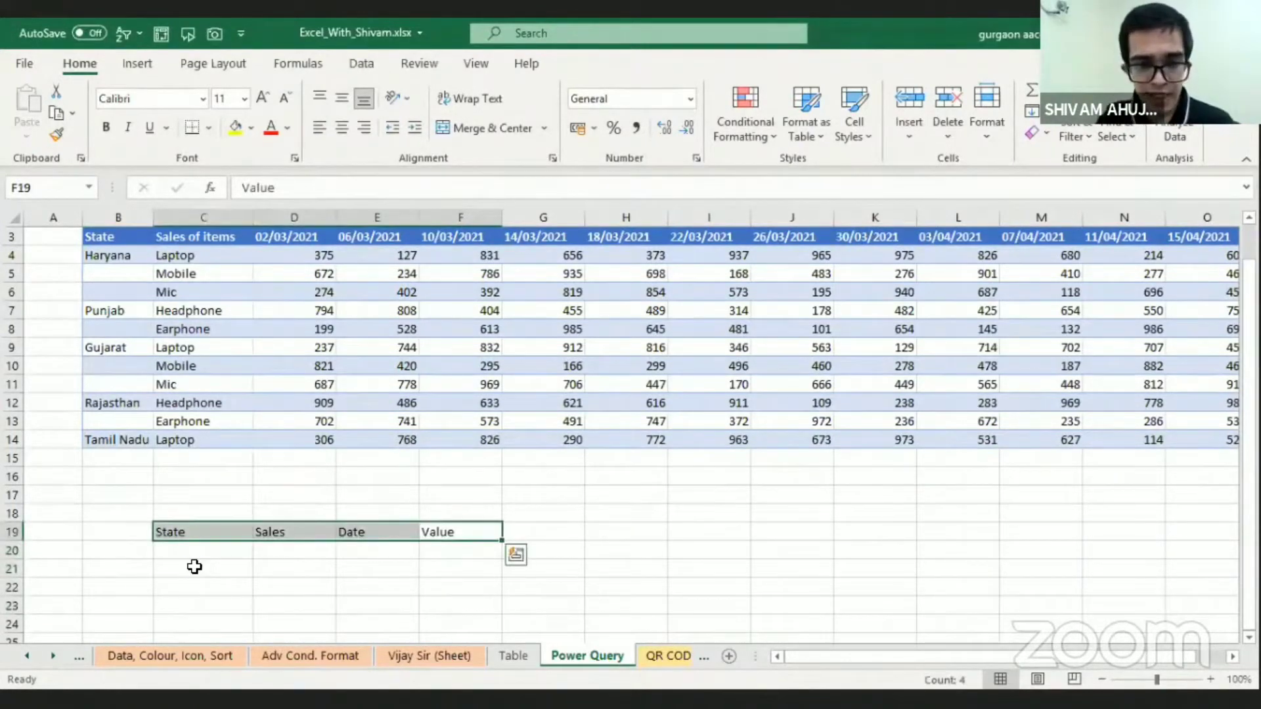
{"action": "key", "text": "Delete"}
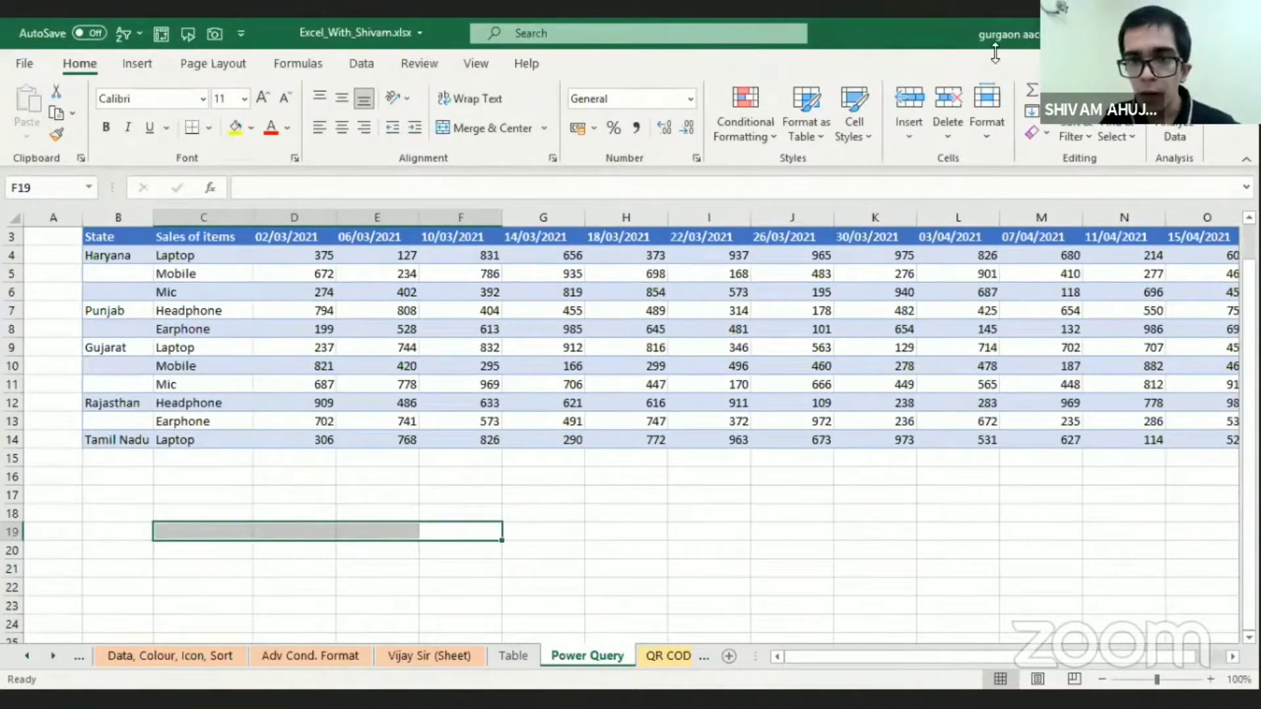
{"action": "left_click", "coordinate": [261, 411]}
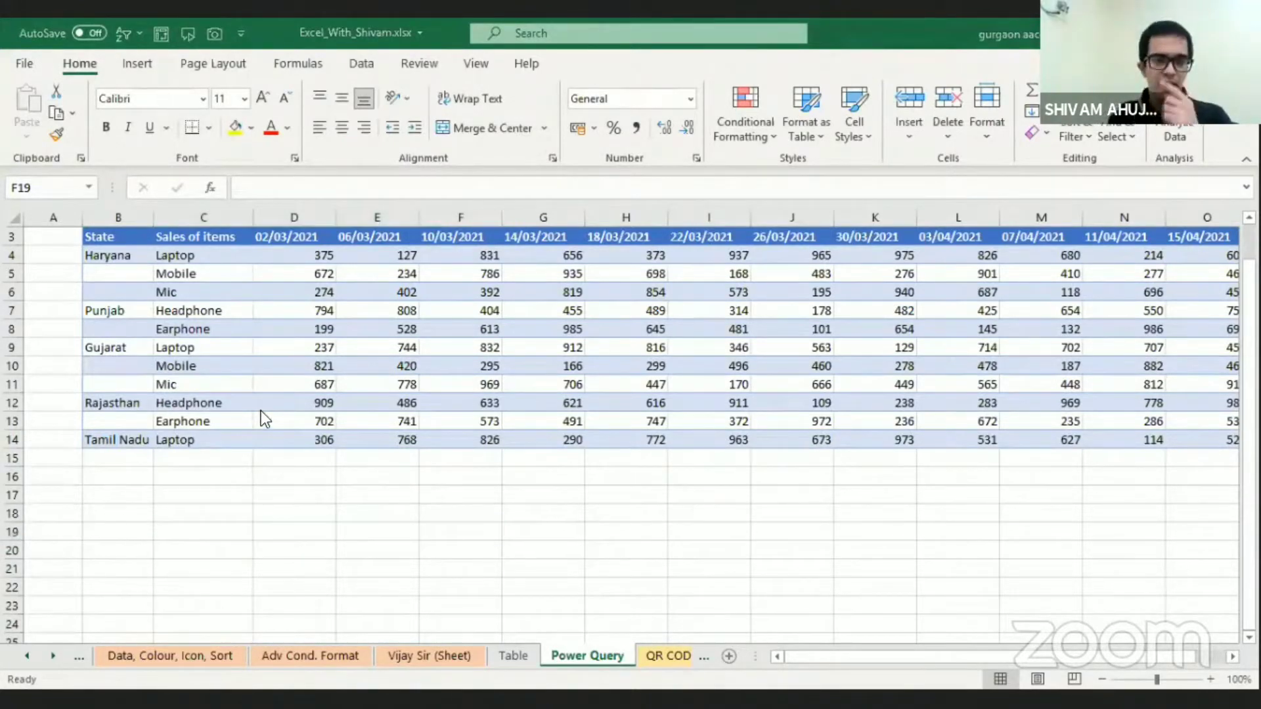
{"action": "key", "text": "Up"}
{"action": "key", "text": "Up"}
{"action": "key", "text": "Up"}
{"action": "key", "text": "Up"}
{"action": "key", "text": "Up"}
{"action": "key", "text": "Up"}
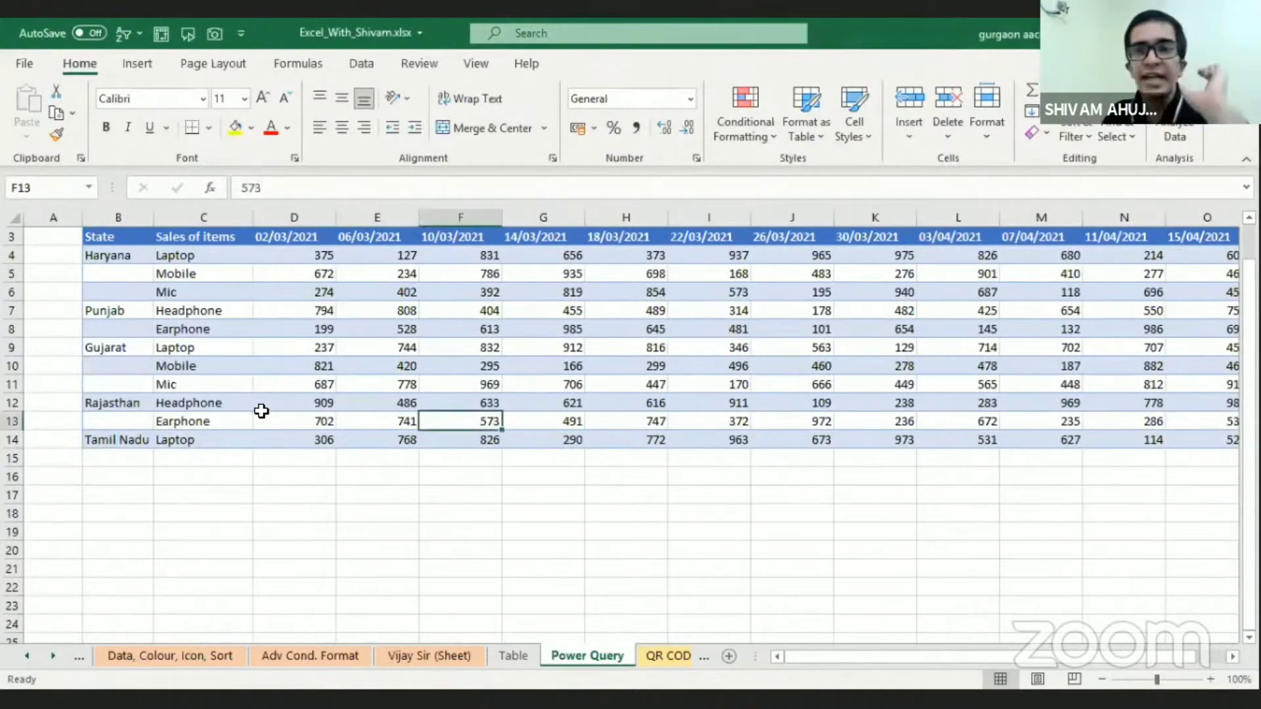
{"action": "key", "text": "Up"}
{"action": "key", "text": "Up"}
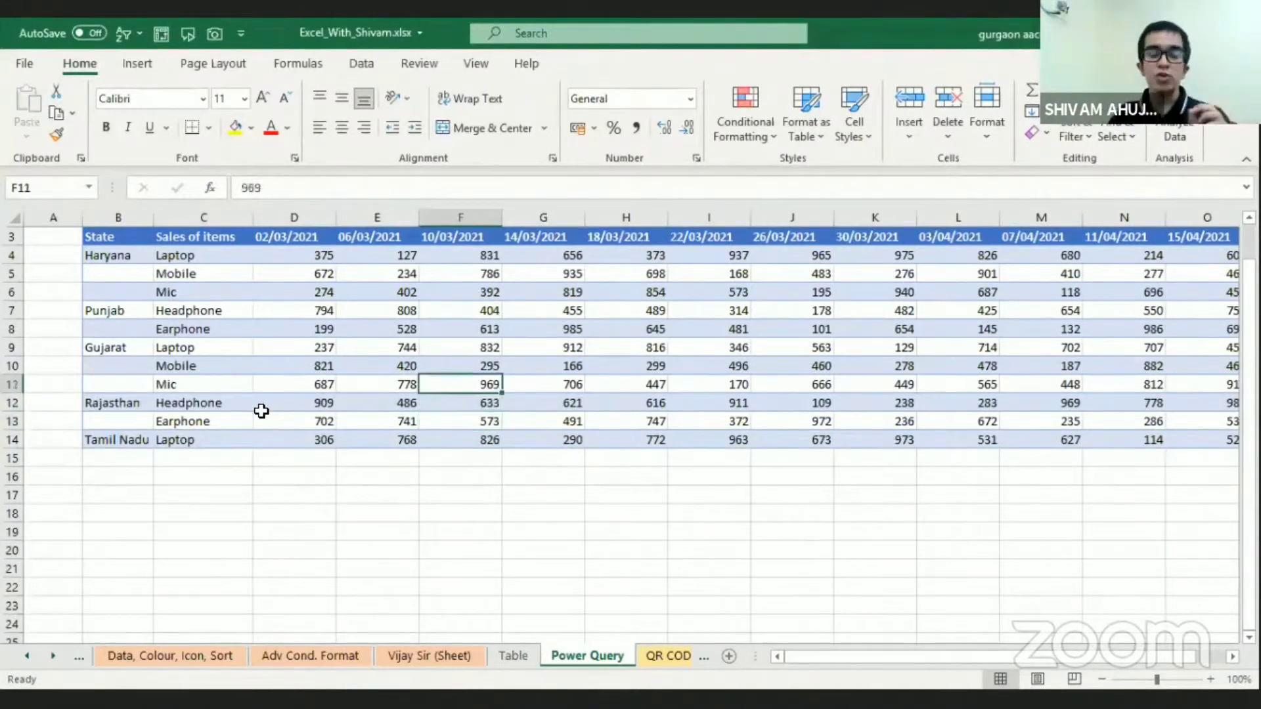
{"action": "key", "text": "Up"}
{"action": "key", "text": "Up"}
{"action": "key", "text": "Up"}
{"action": "key", "text": "Up"}
{"action": "key", "text": "Up"}
{"action": "key", "text": "Up"}
{"action": "key", "text": "Up"}
{"action": "key", "text": "Up"}
{"action": "key", "text": "Up"}
{"action": "key", "text": "Up"}
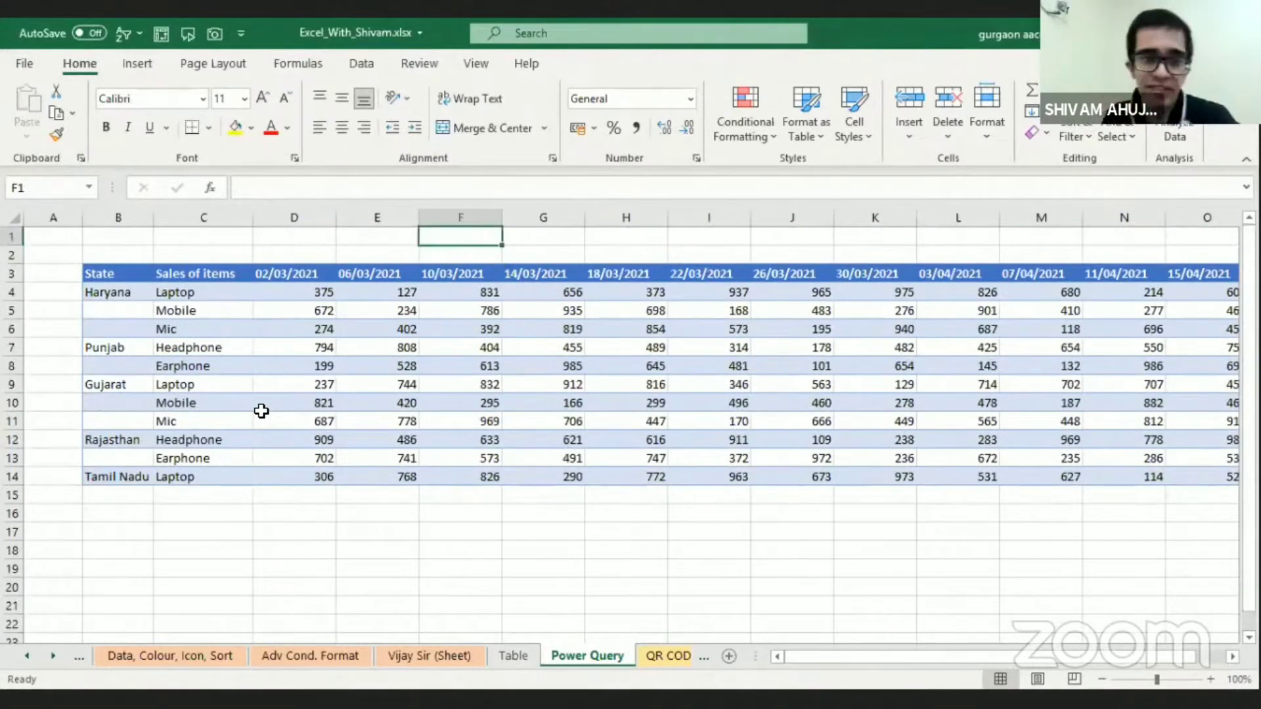
Create a table with headers from the sales range B3:O14 and bring it into the Power Query Editor
{"action": "left_click", "coordinate": [405, 395]}
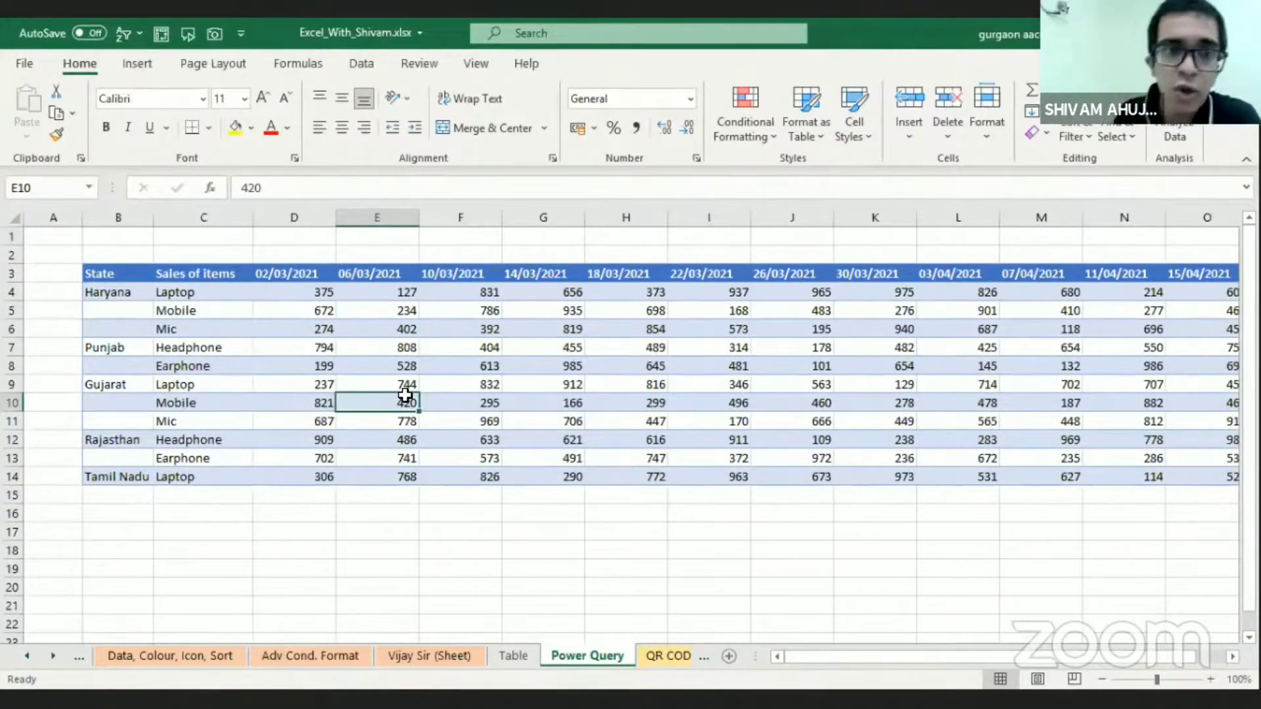
{"action": "left_click", "coordinate": [373, 62]}
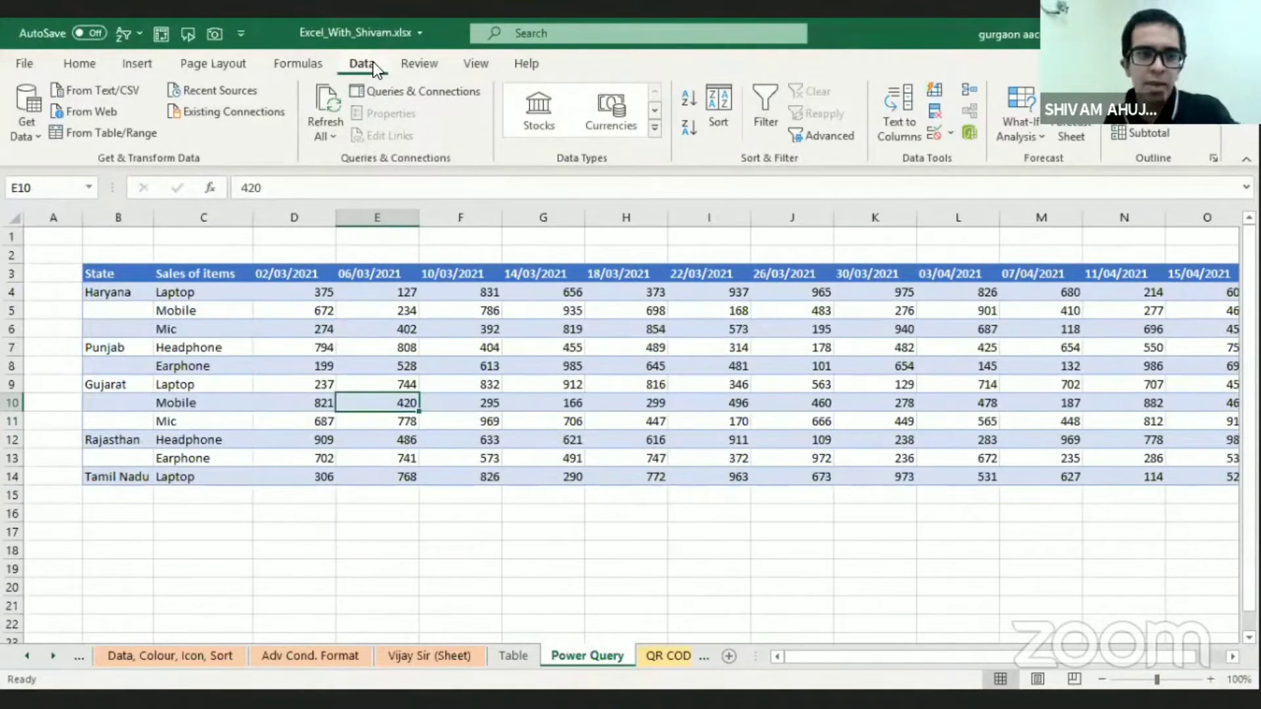
{"action": "left_click", "coordinate": [141, 130]}
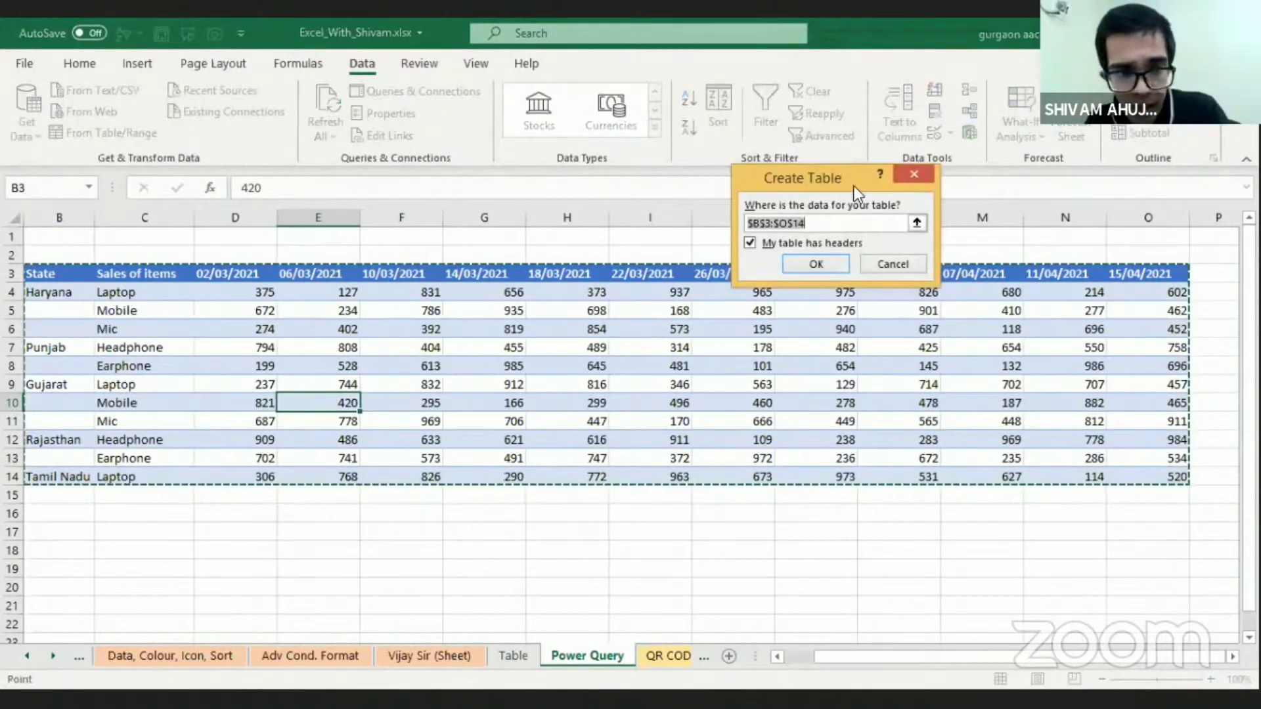
{"action": "left_click", "coordinate": [815, 263]}
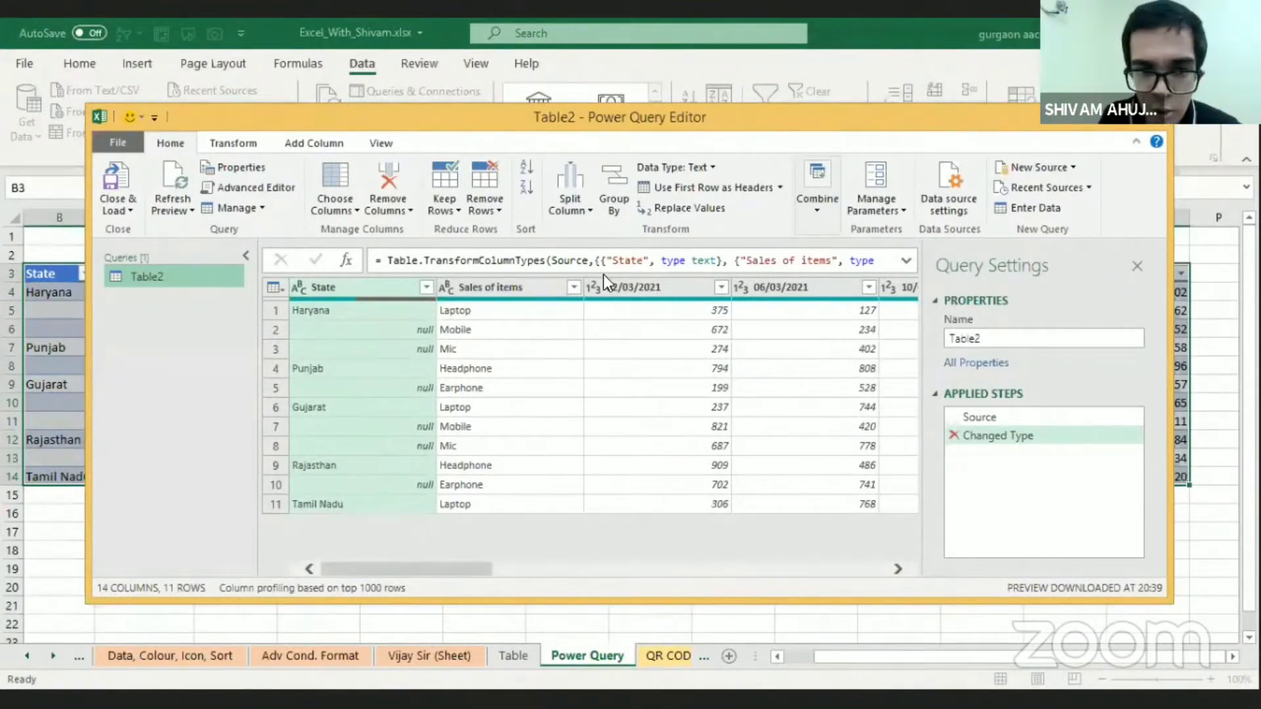
Remove the Changed Type step from the query and fill the State column down over its empty cells
{"action": "left_click", "coordinate": [953, 435]}
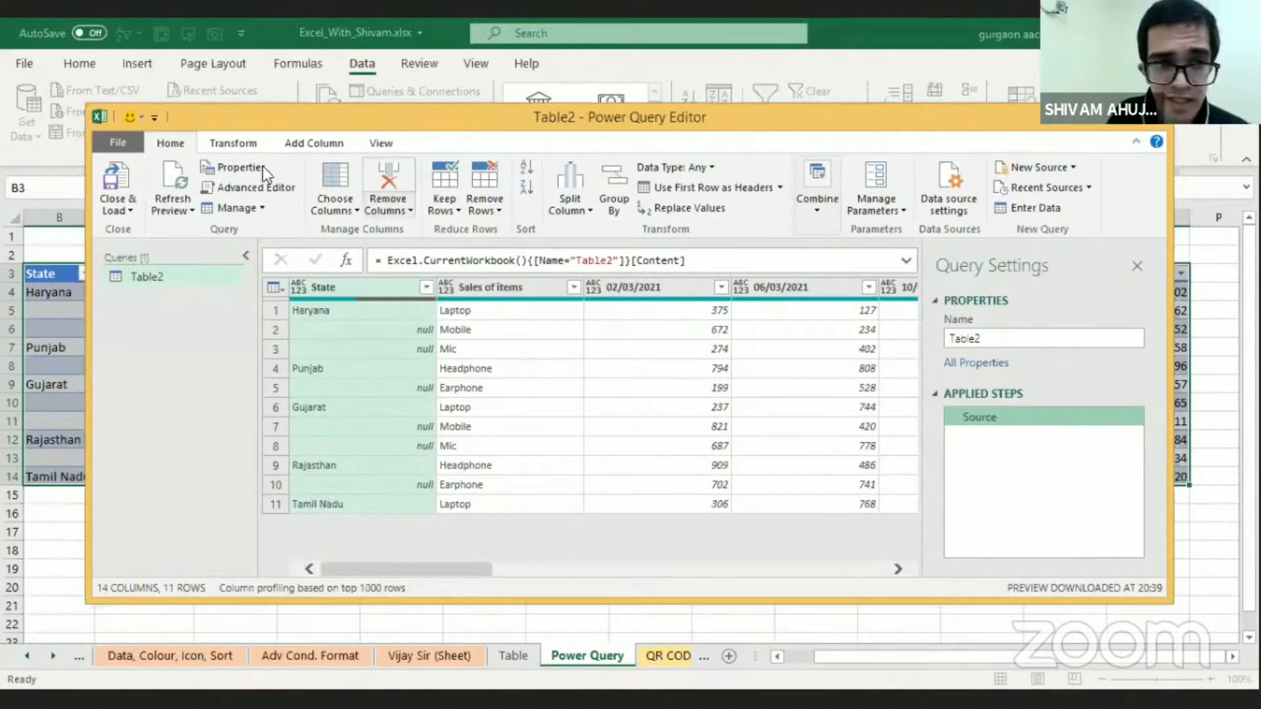
{"action": "left_click", "coordinate": [251, 151]}
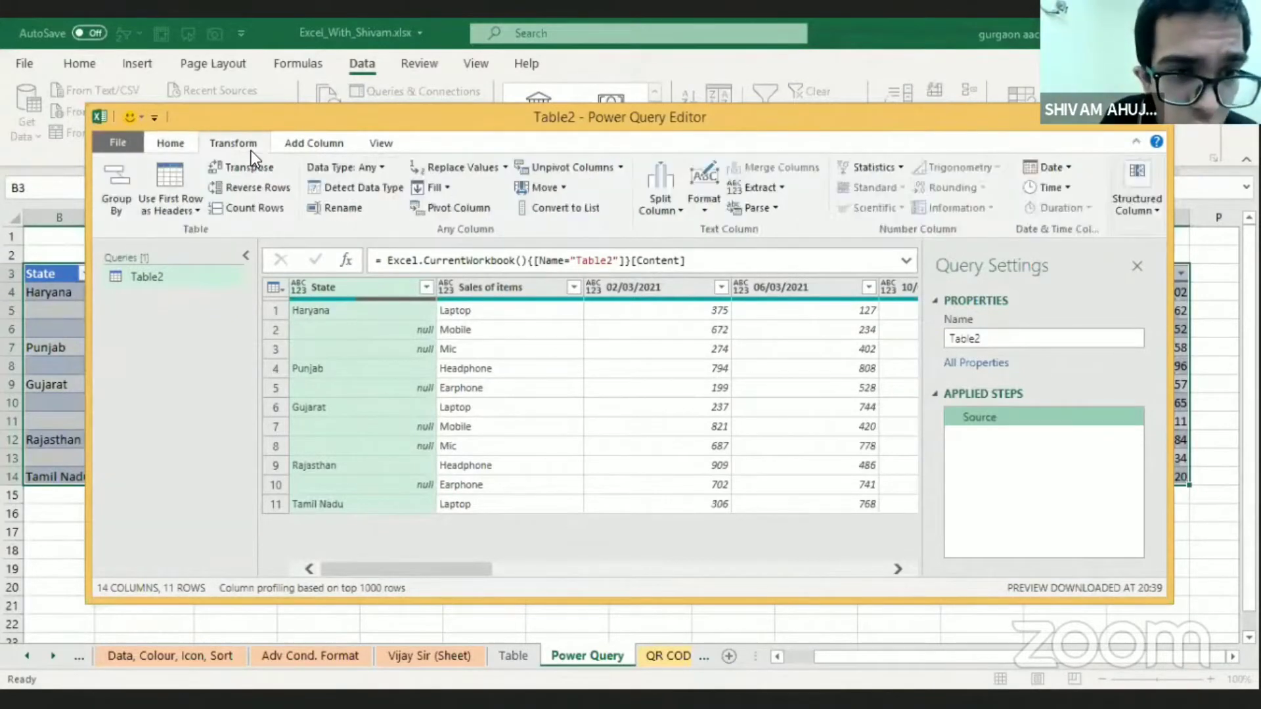
{"action": "left_click", "coordinate": [442, 184]}
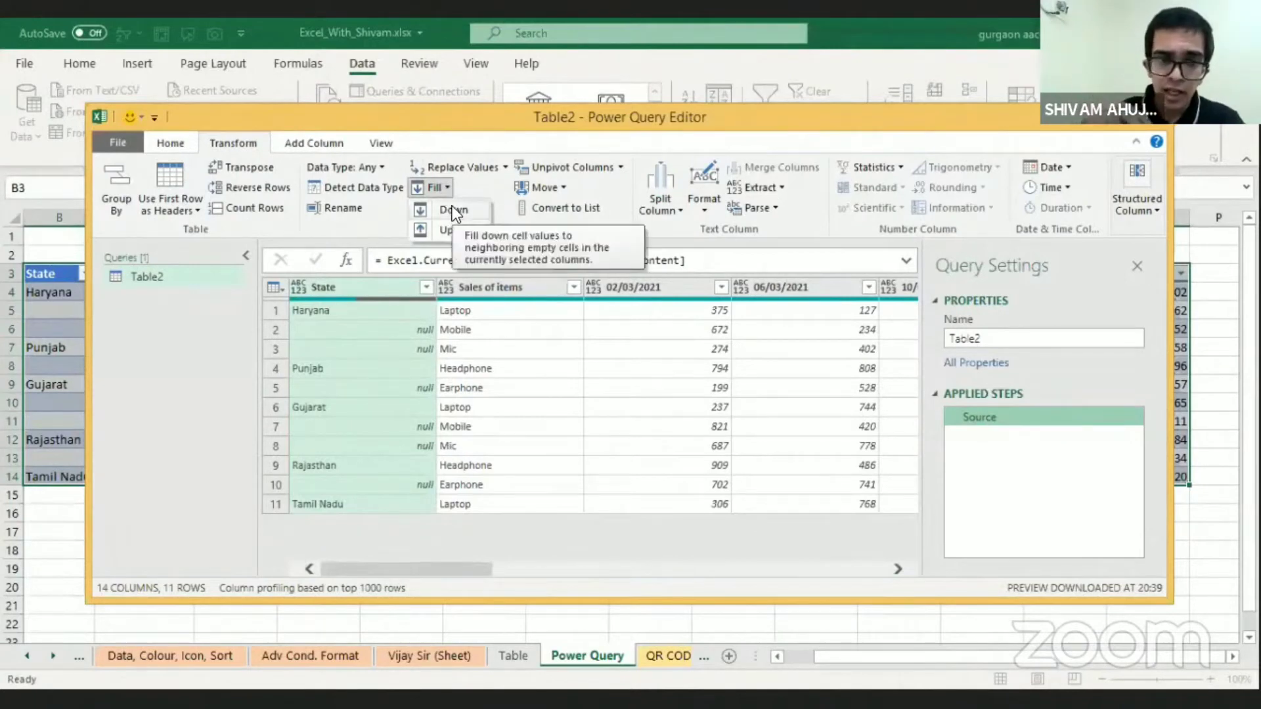
{"action": "left_click", "coordinate": [452, 208]}
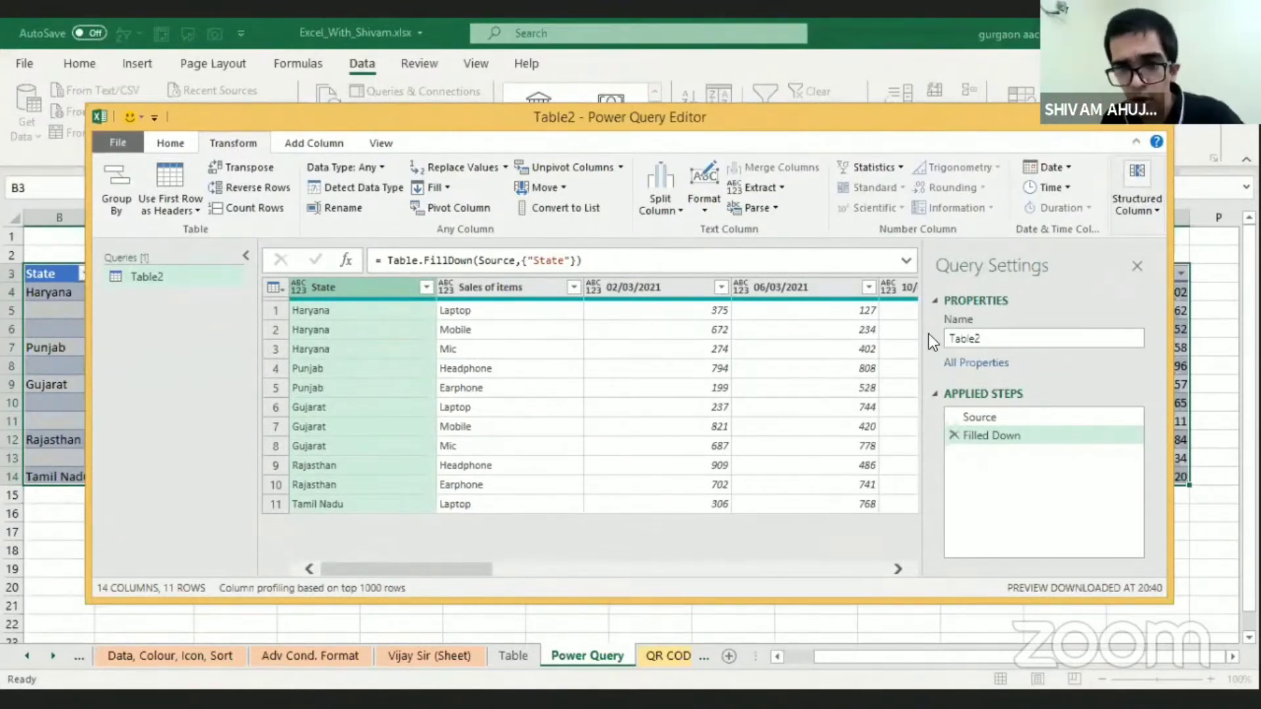
Unpivot all columns other than State and Sales of items
{"action": "left_click", "coordinate": [507, 291]}
{"action": "key", "text": "shift+Left"}
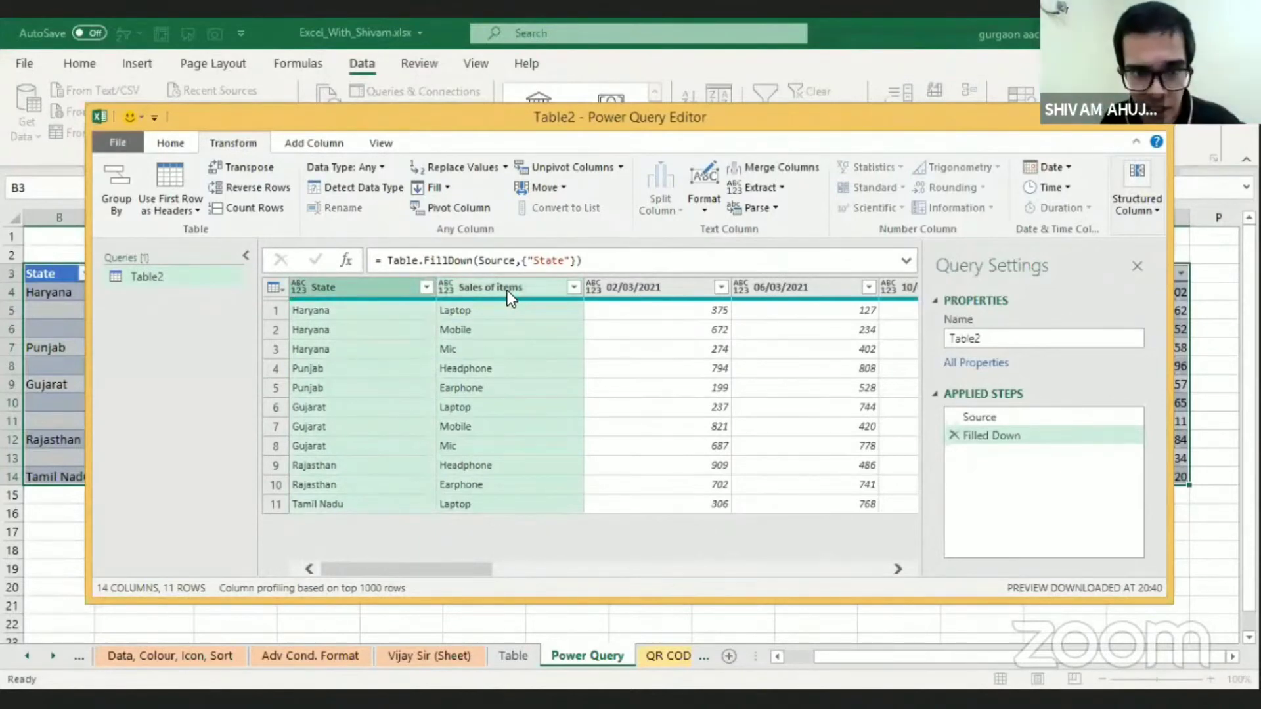
{"action": "left_click", "coordinate": [622, 170]}
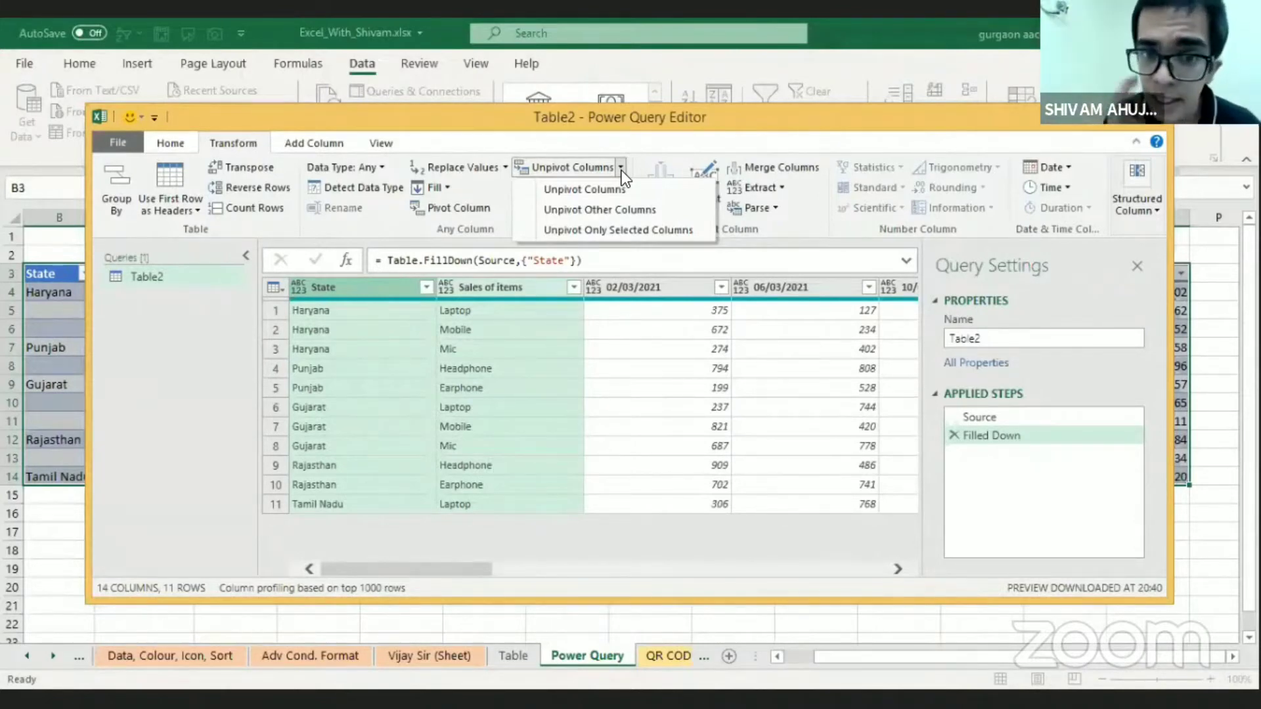
{"action": "left_click", "coordinate": [620, 207]}
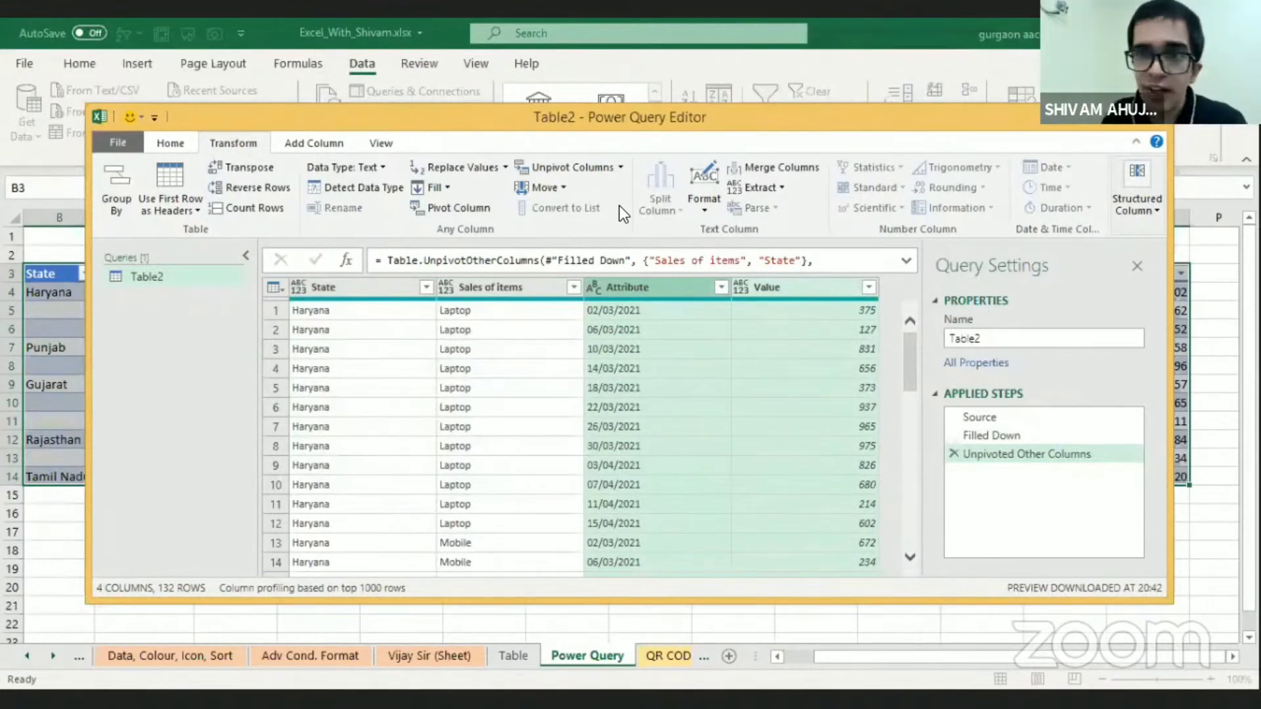
Detect the data types of all four columns in the unpivoted query
{"action": "key", "text": "Left"}
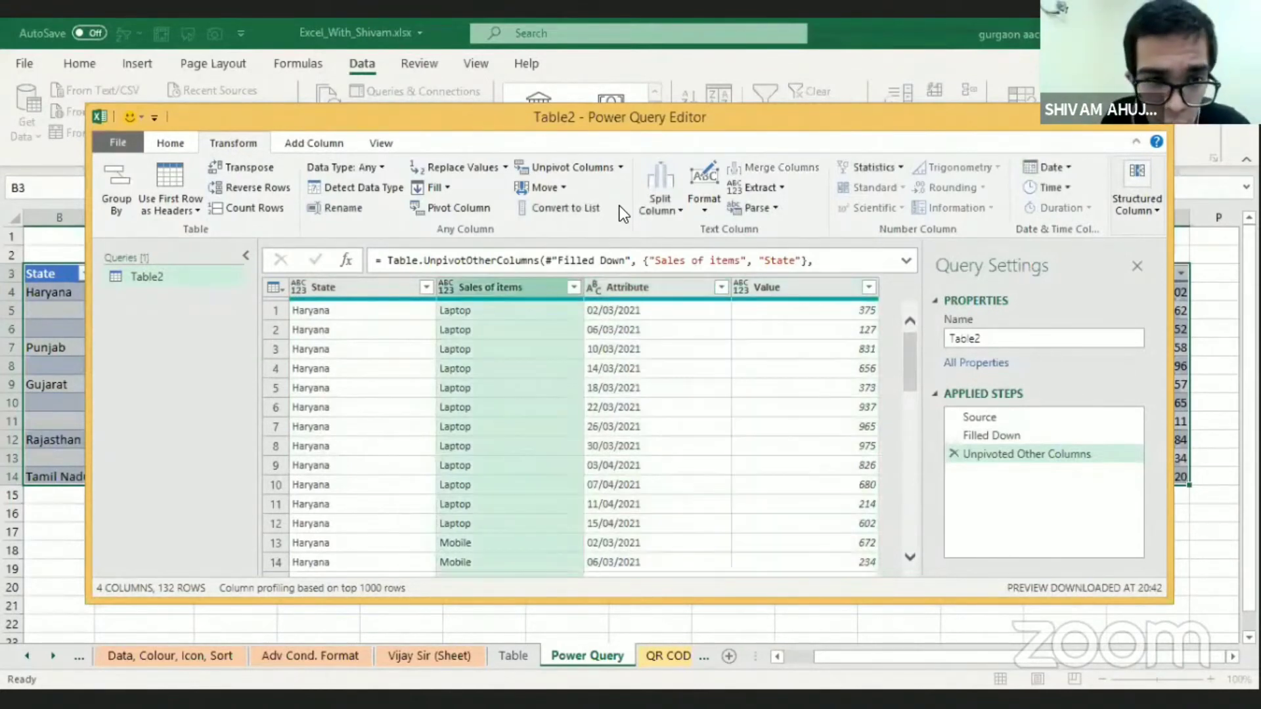
{"action": "key", "text": "shift+Left"}
{"action": "key", "text": "ctrl+a"}
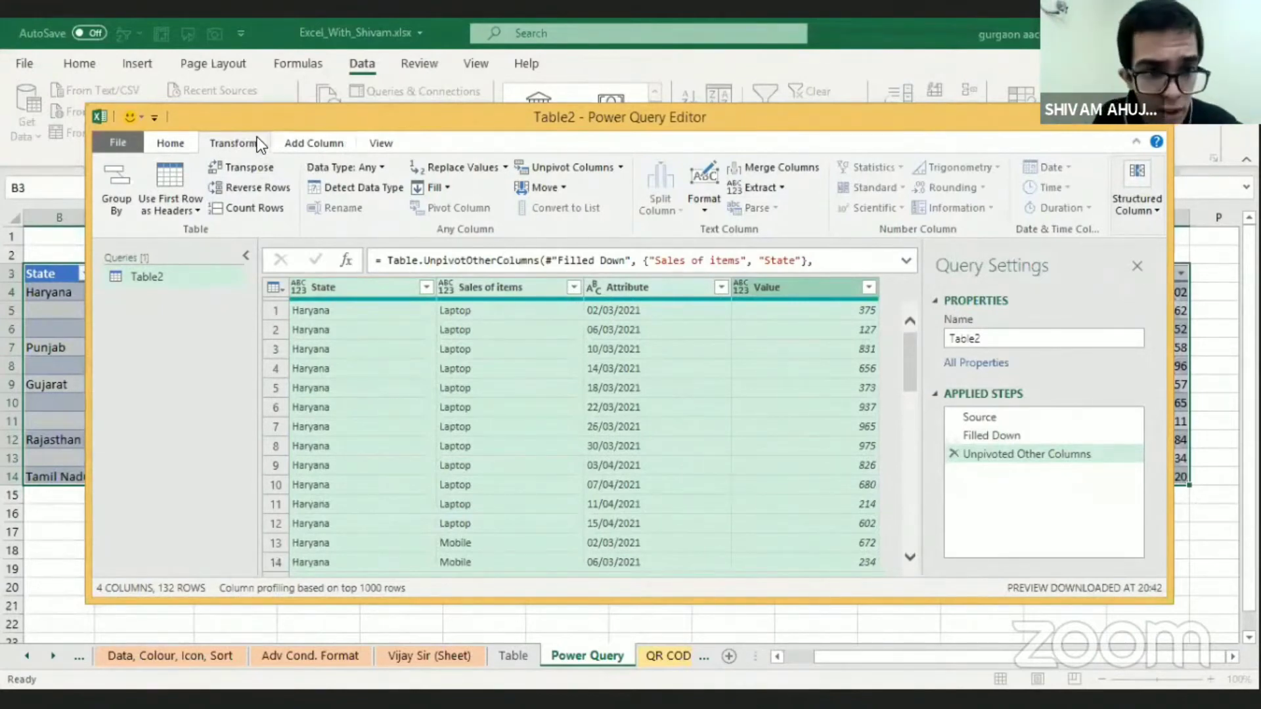
{"action": "left_click", "coordinate": [372, 187]}
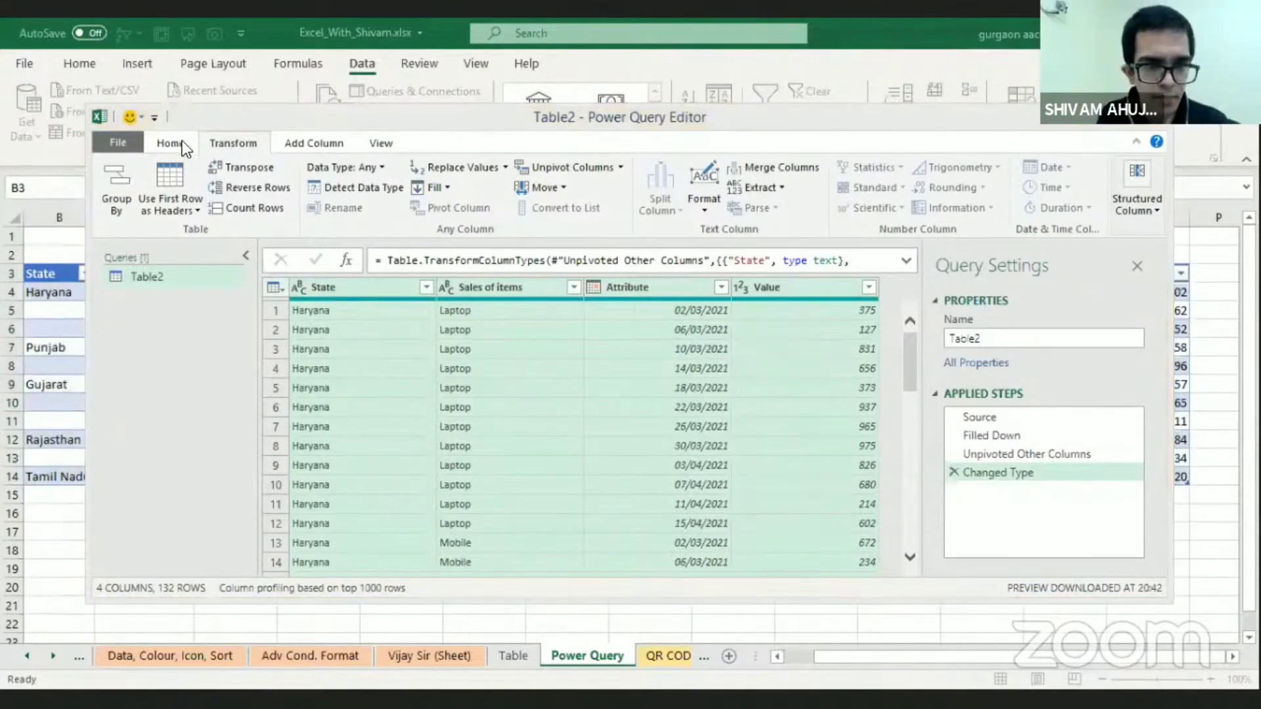
Close the query editor and load the transformed data into a new worksheet
{"action": "left_click", "coordinate": [182, 140]}
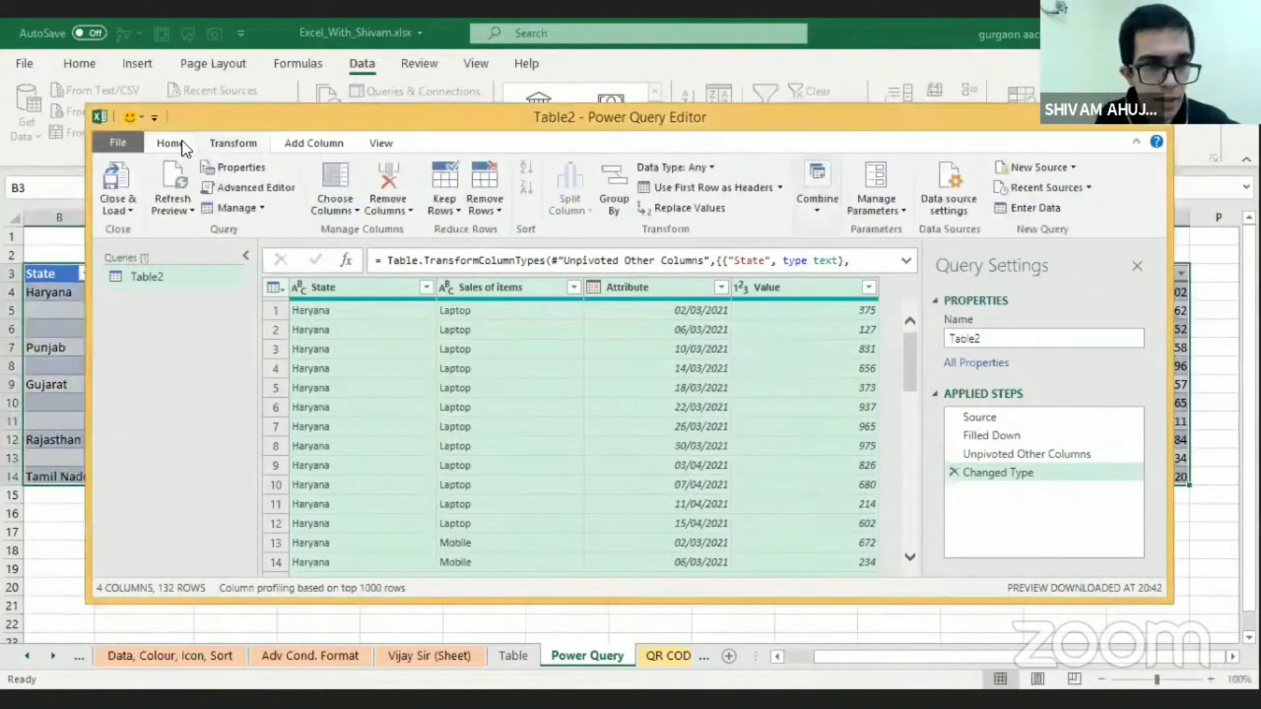
{"action": "left_click", "coordinate": [113, 188]}
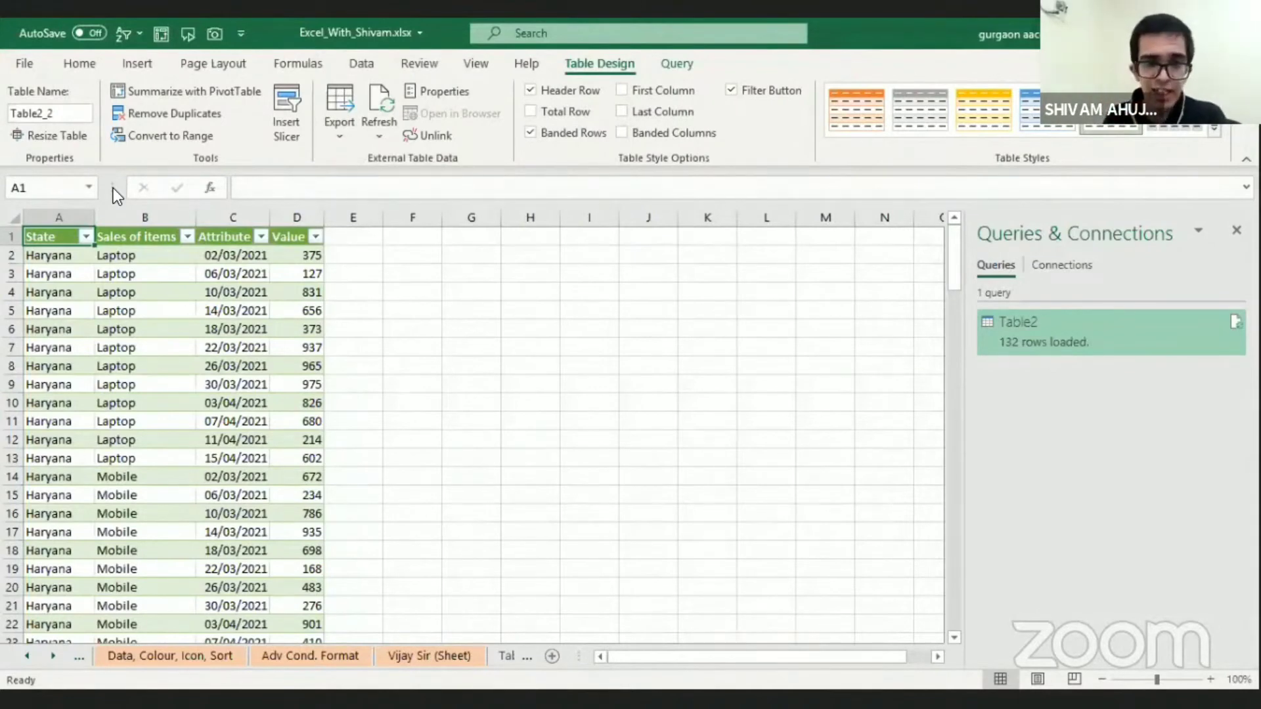
Examine the State filter values in the unpivoted Table2 list and compare that sheet with the original wide table on the Power Query sheet
{"action": "key", "text": "alt+Down"}
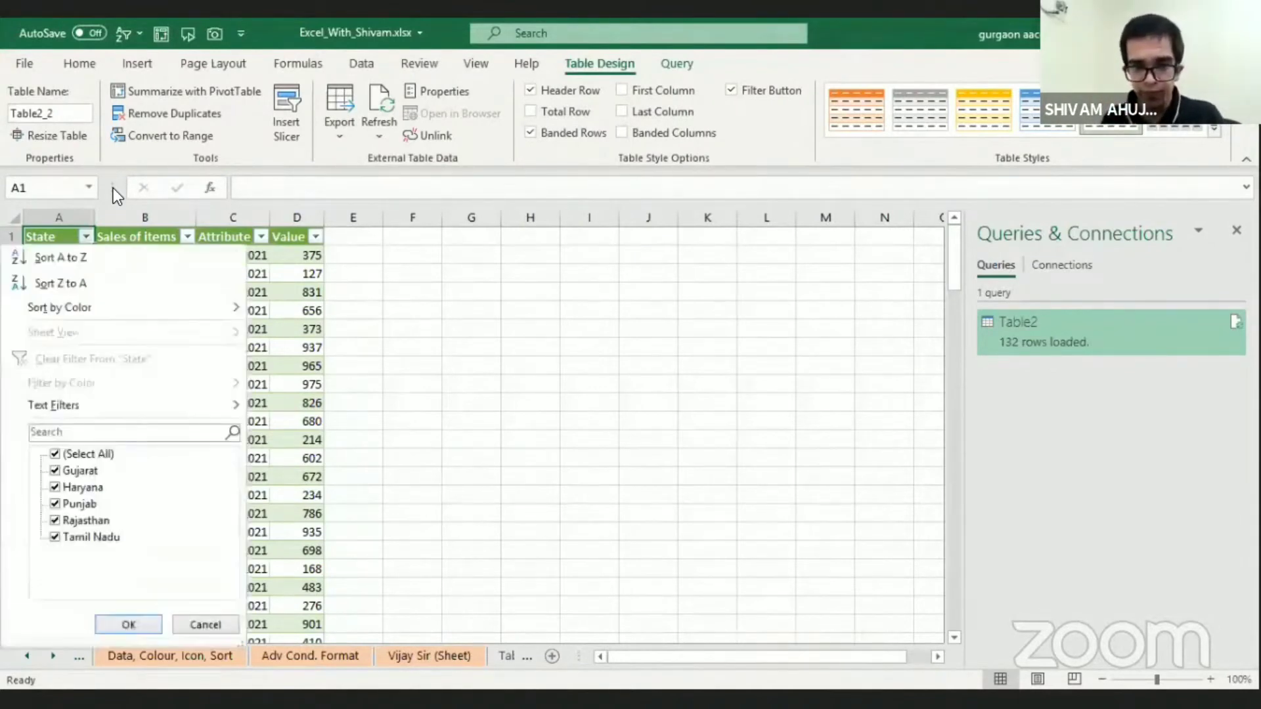
{"action": "left_click", "coordinate": [352, 301]}
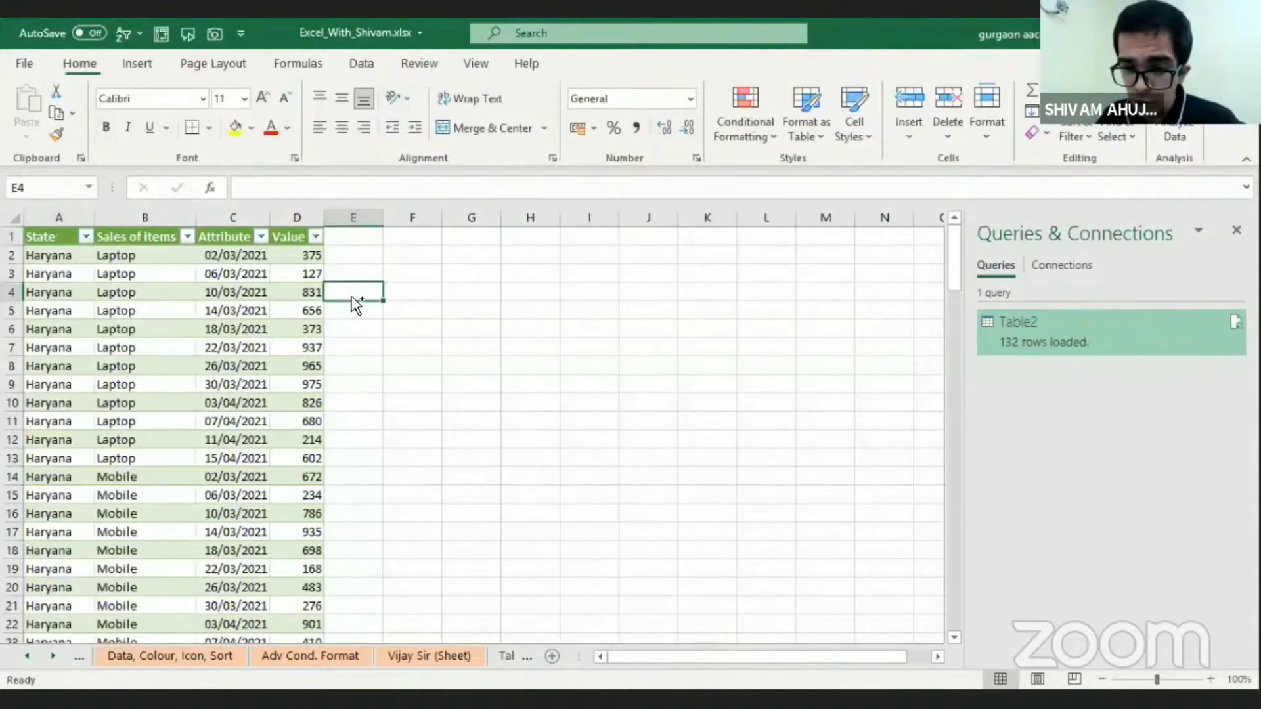
{"action": "key", "text": "ctrl+Page_Up"}
{"action": "key", "text": "ctrl+Page_Up"}
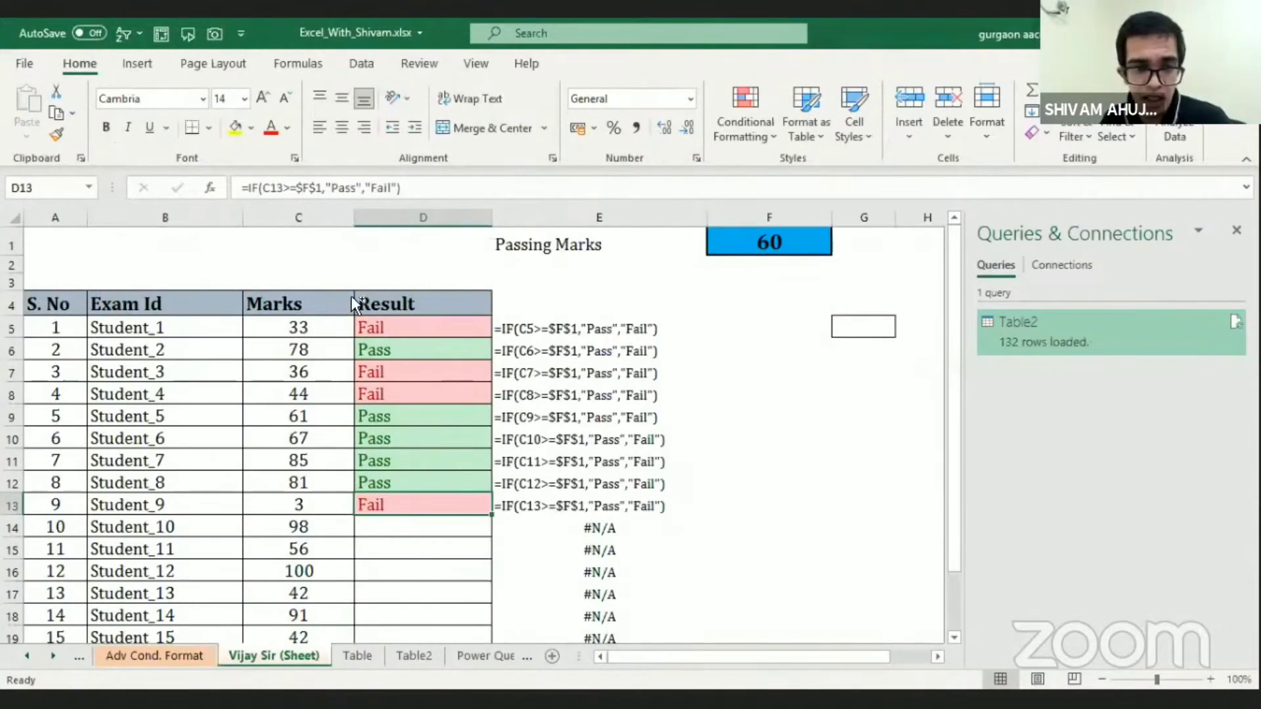
{"action": "key", "text": "ctrl+Page_Down"}
{"action": "key", "text": "ctrl+Page_Down"}
{"action": "key", "text": "ctrl+Page_Down"}
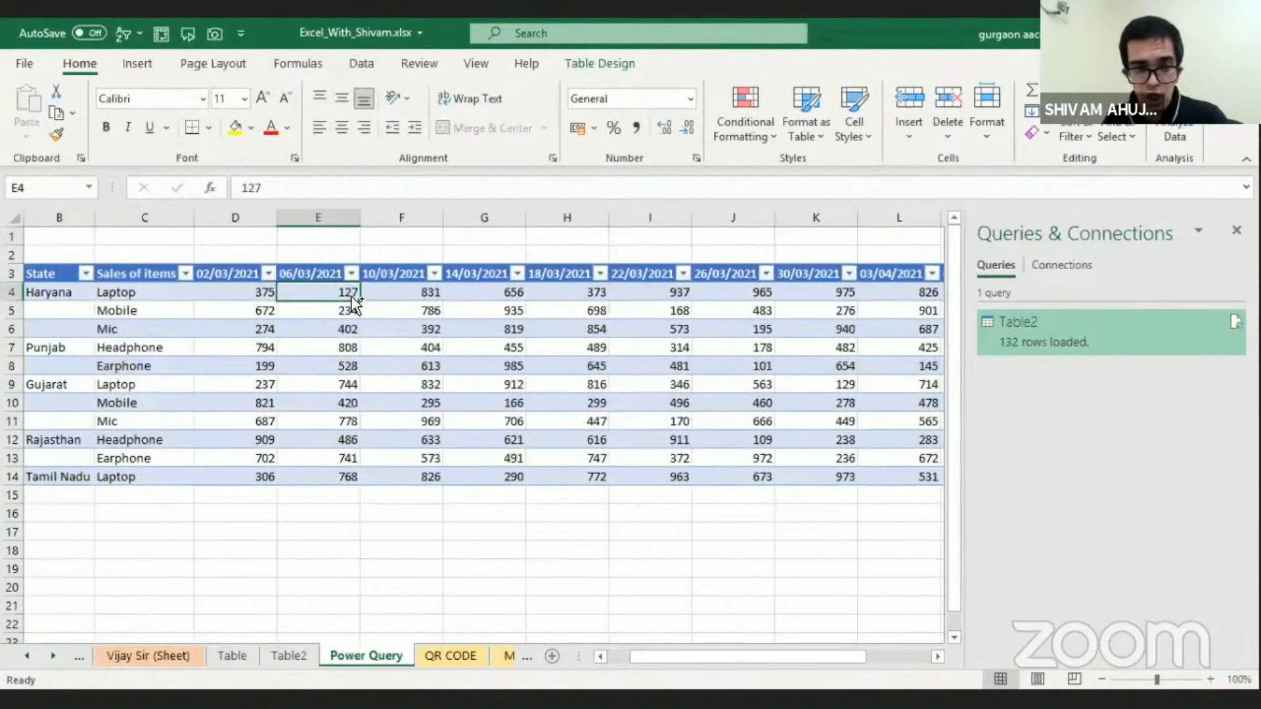
{"action": "key", "text": "ctrl+Page_Up"}
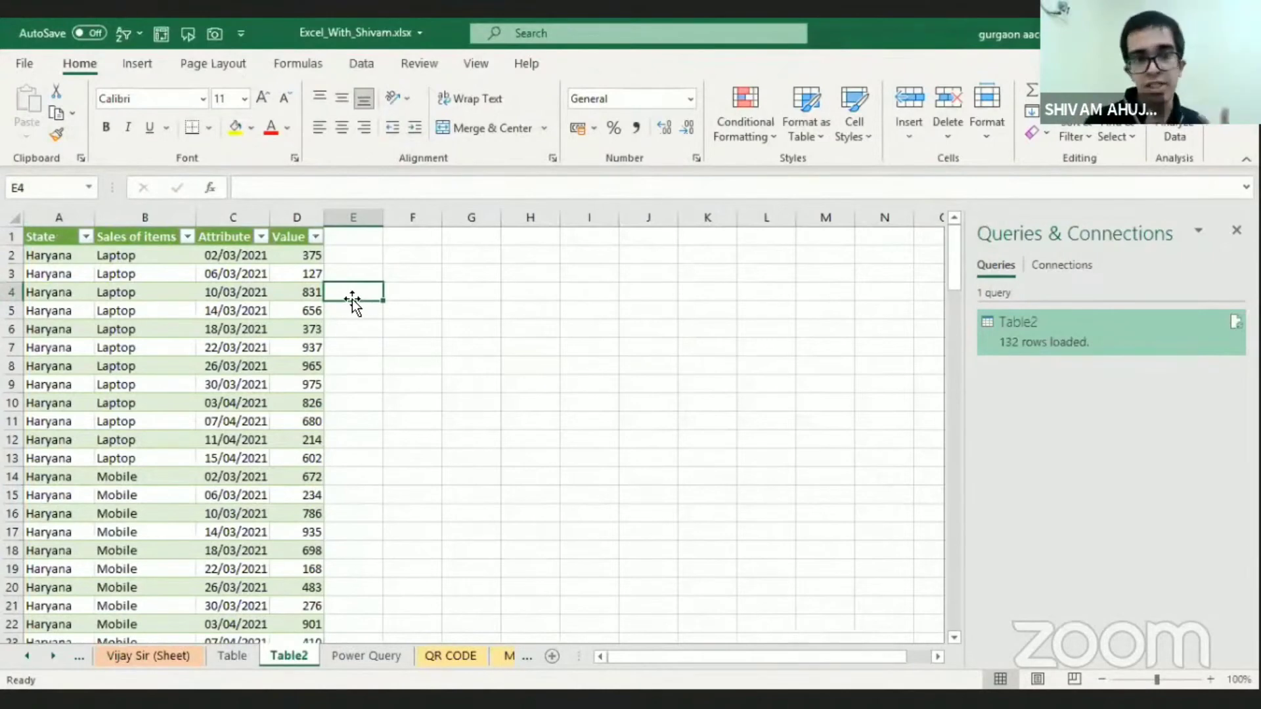
{"action": "key", "text": "ctrl+Page_Down"}
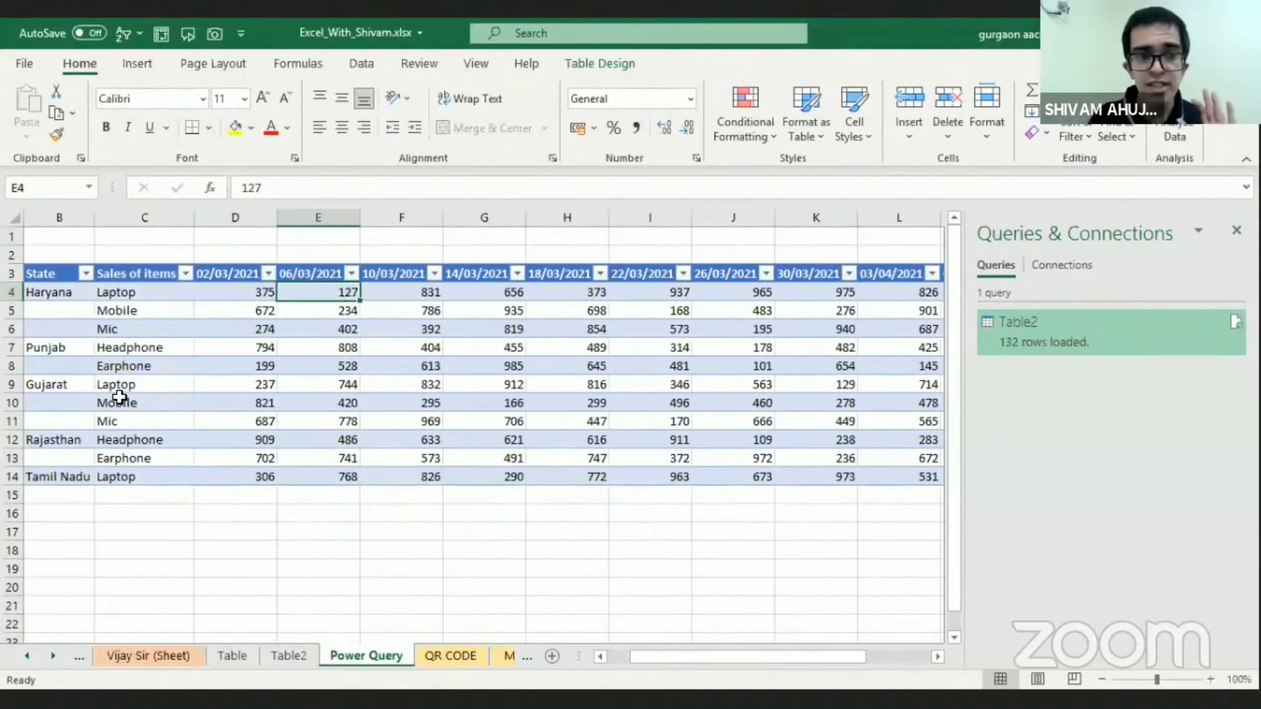
{"action": "left_click", "coordinate": [119, 397]}
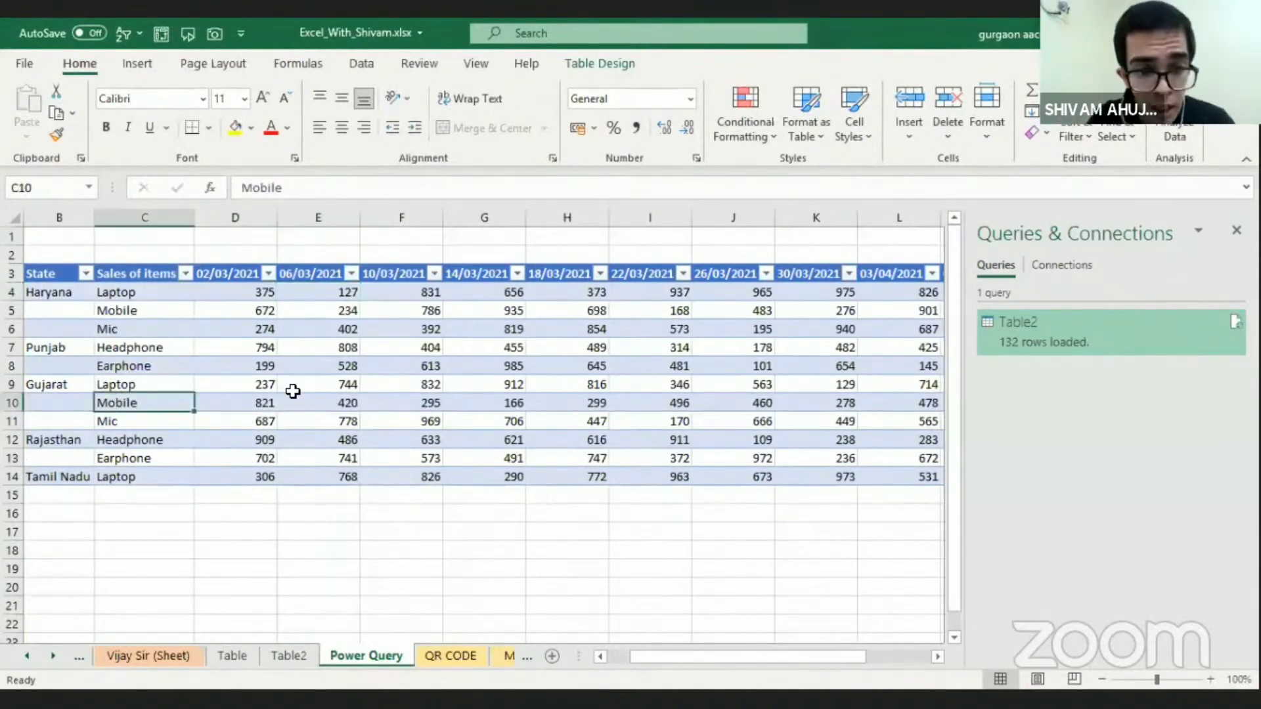
{"action": "left_click", "coordinate": [271, 363]}
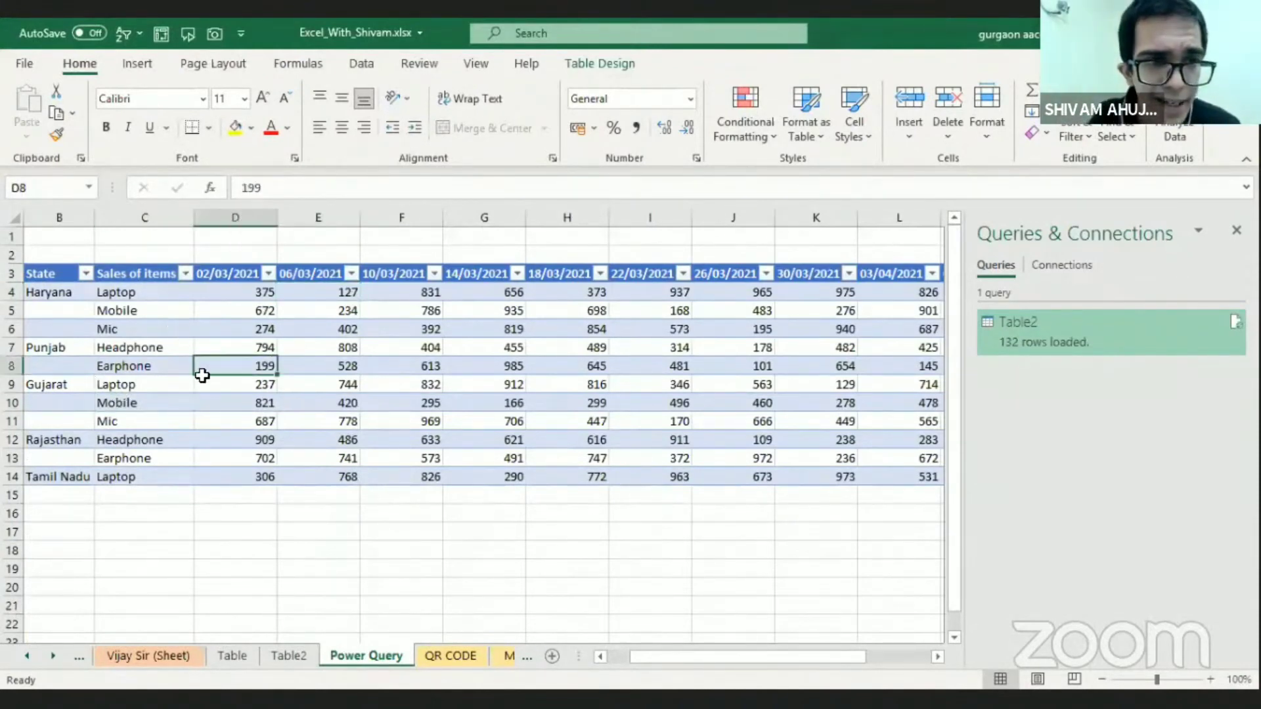
Delete the Table2 worksheet that holds the previously loaded query output
{"action": "left_click", "coordinate": [138, 64]}
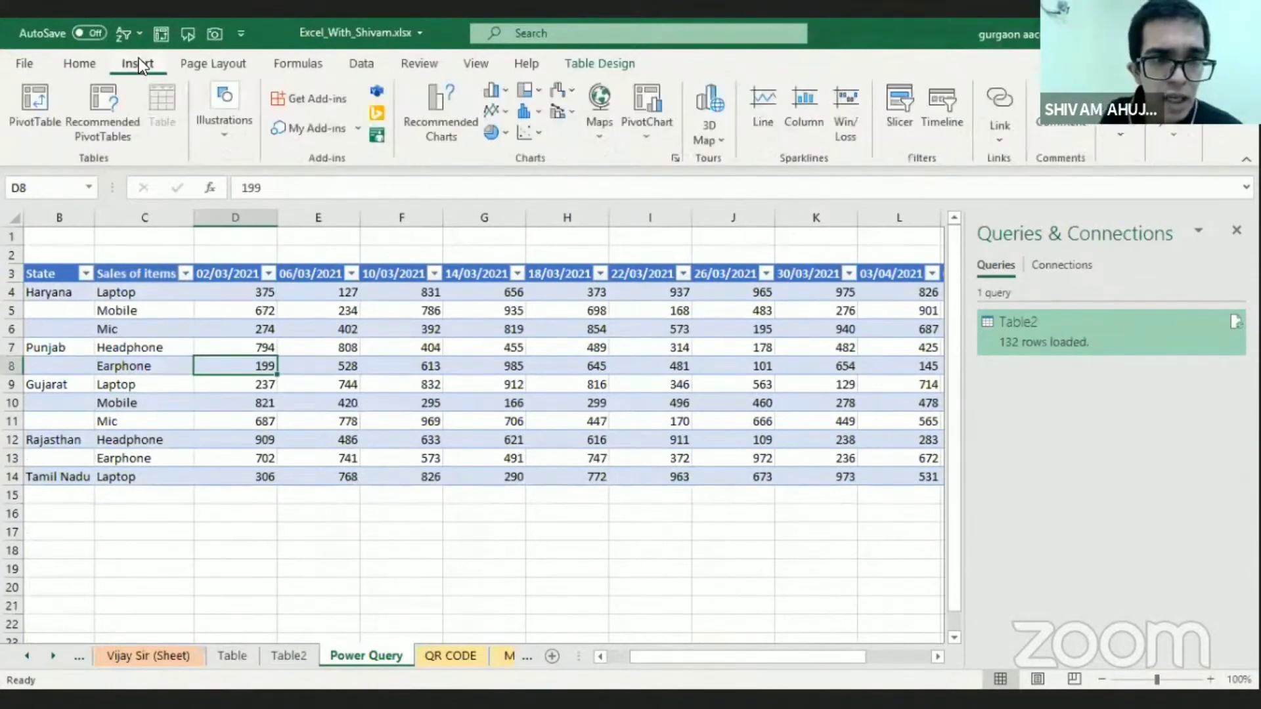
{"action": "left_click", "coordinate": [360, 64]}
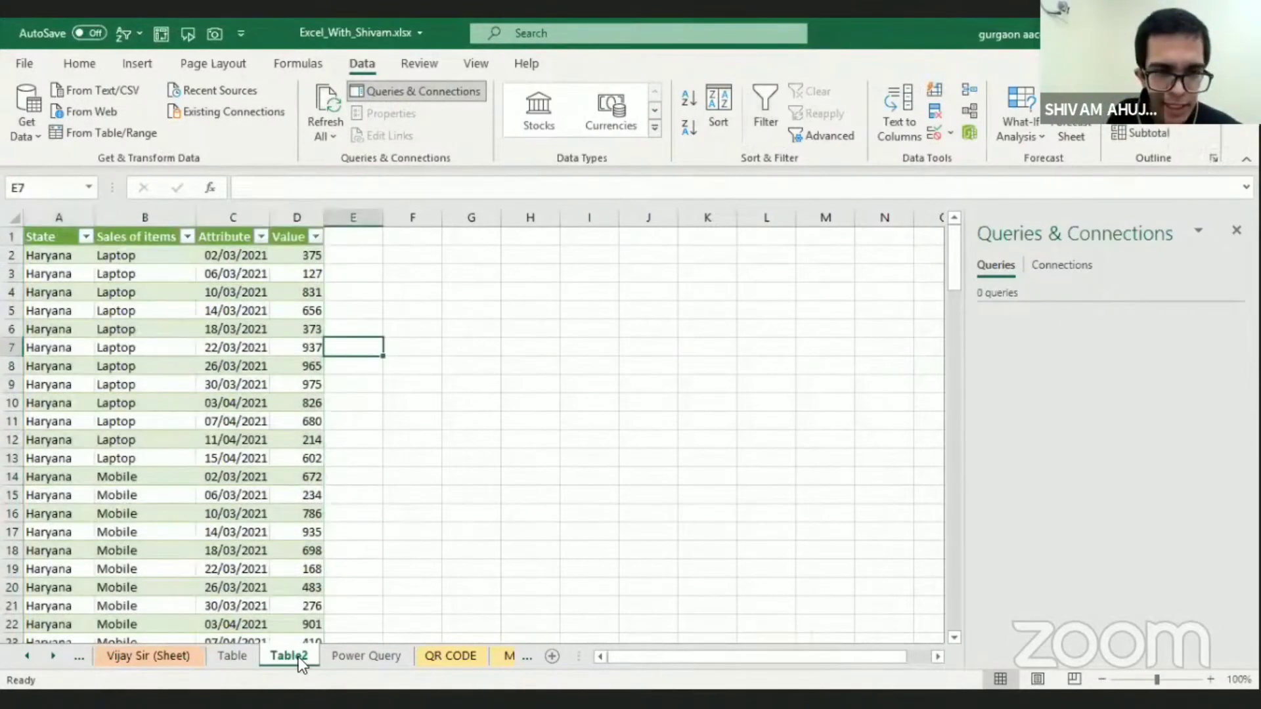
{"action": "right_click", "coordinate": [301, 656]}
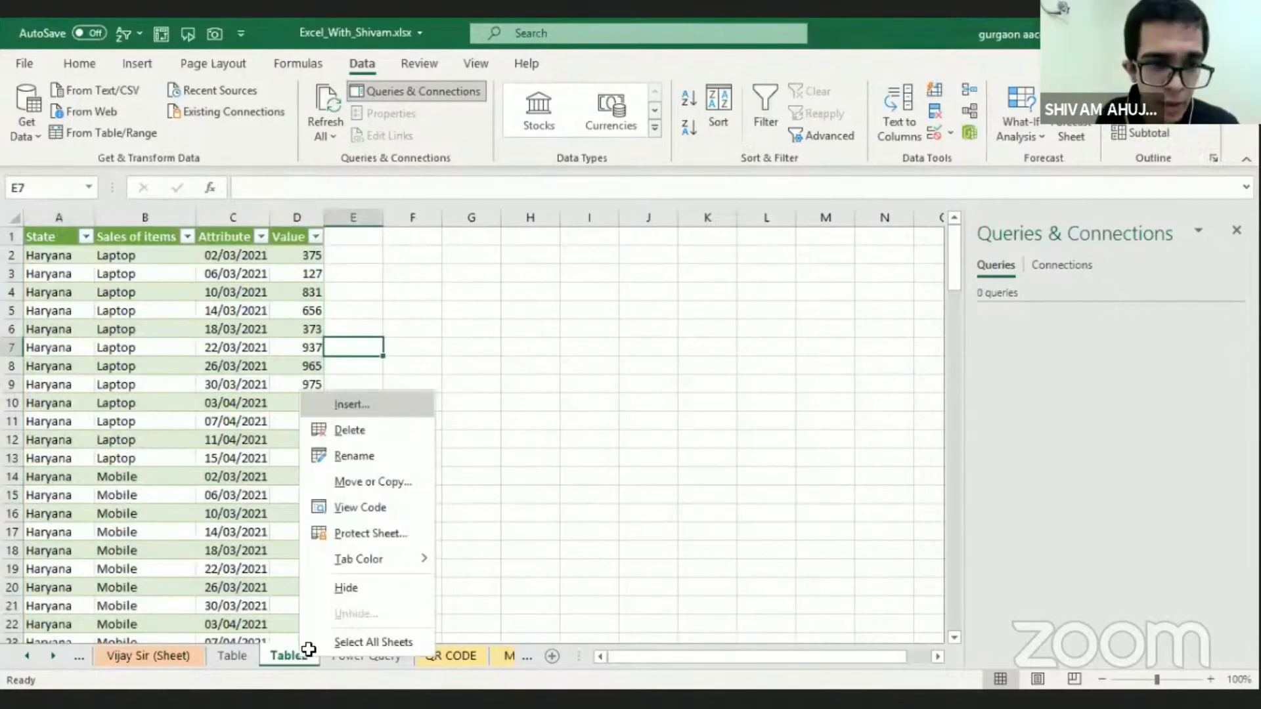
{"action": "key", "text": "d"}
{"action": "key", "text": "Return"}
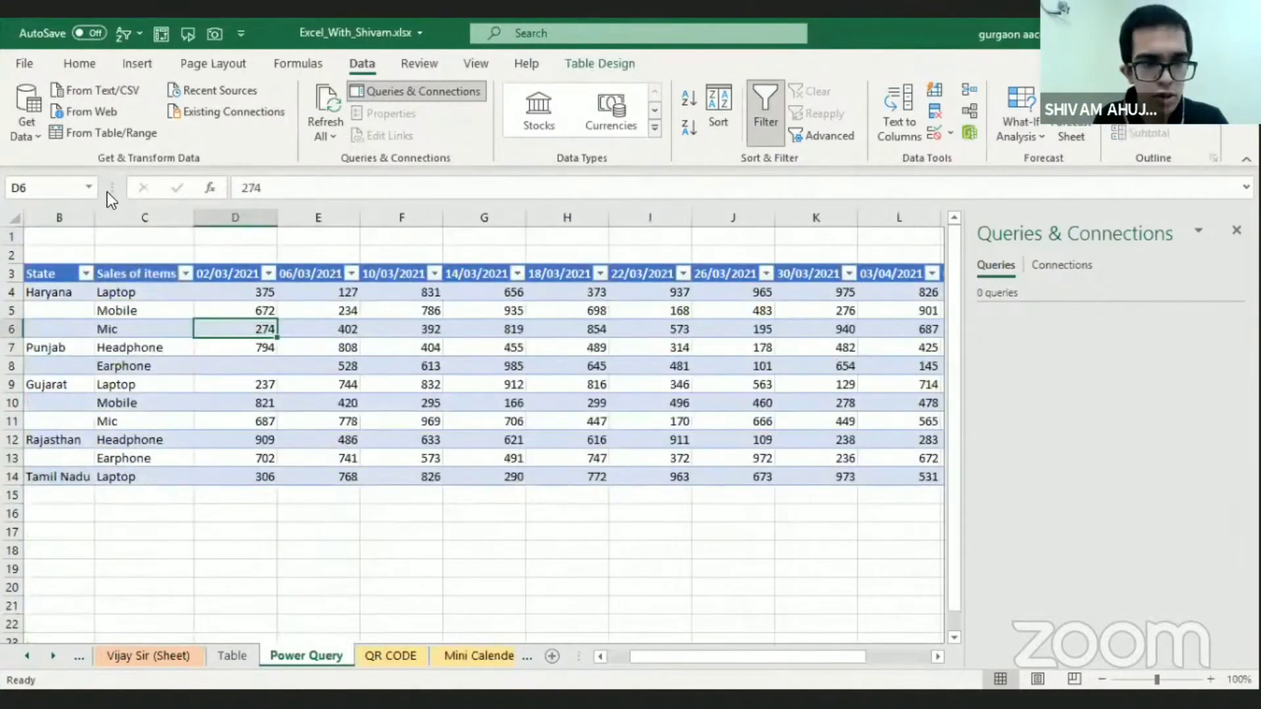
Open the wide sales table on the Power Query sheet in the query editor and remove the Changed Type step
{"action": "left_click", "coordinate": [121, 135]}
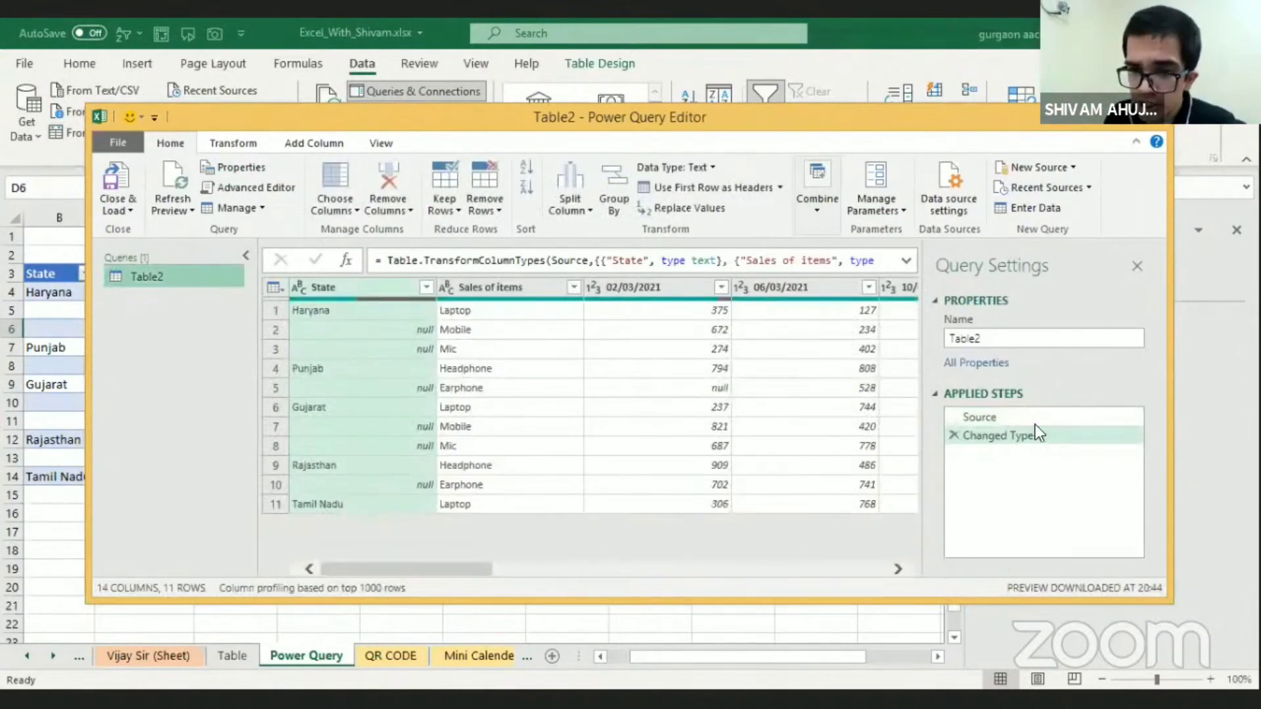
{"action": "left_click", "coordinate": [954, 435]}
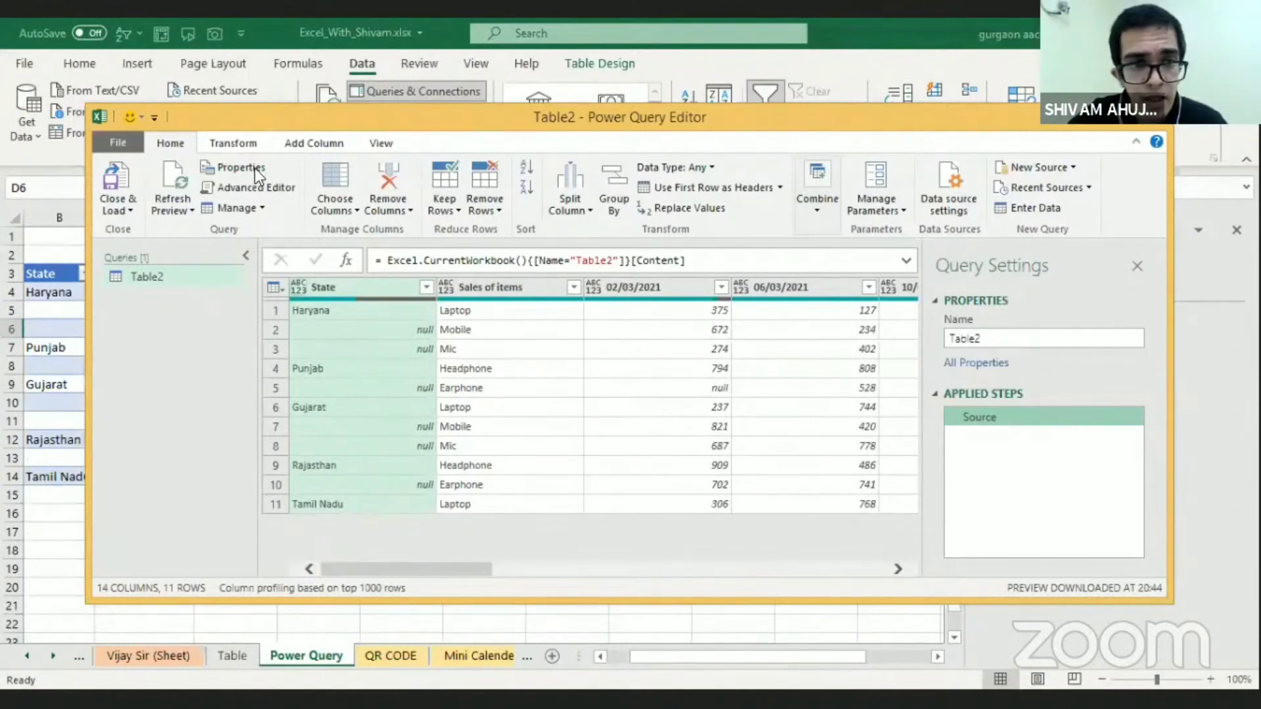
Fill the State column down over its empty cells and unpivot all columns other than State and Sales of items
{"action": "left_click", "coordinate": [238, 141]}
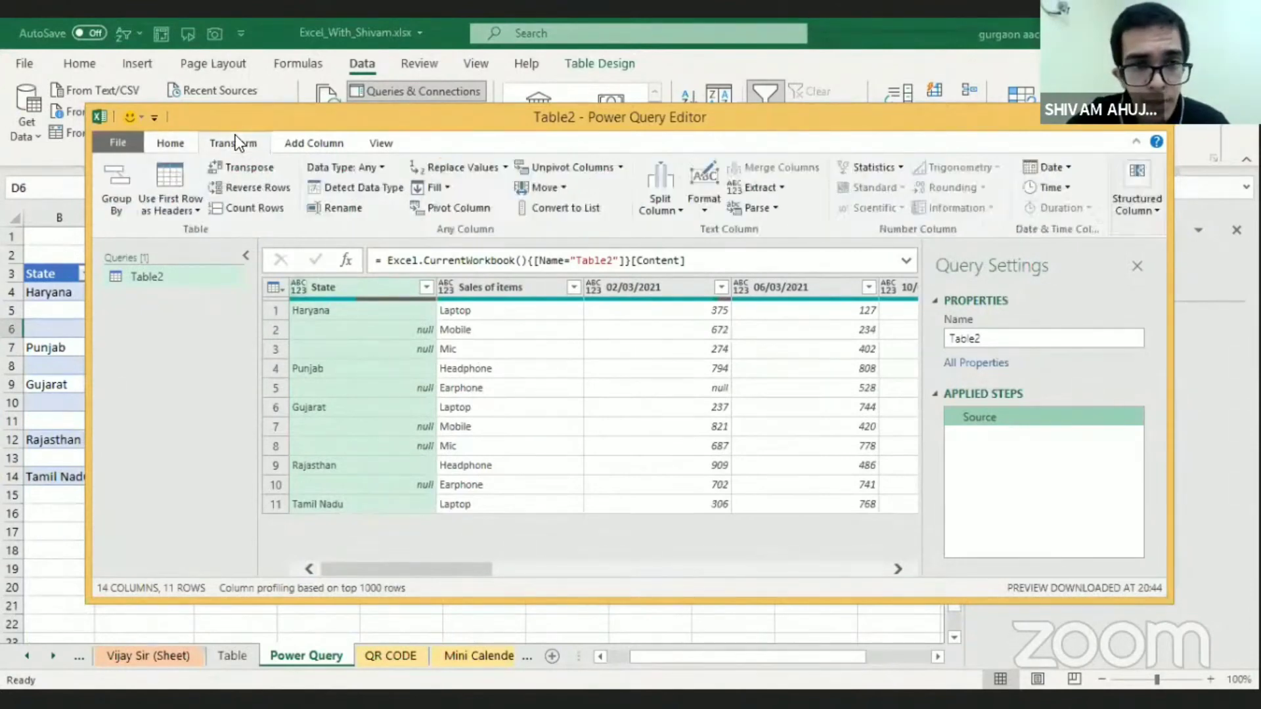
{"action": "left_click", "coordinate": [443, 200]}
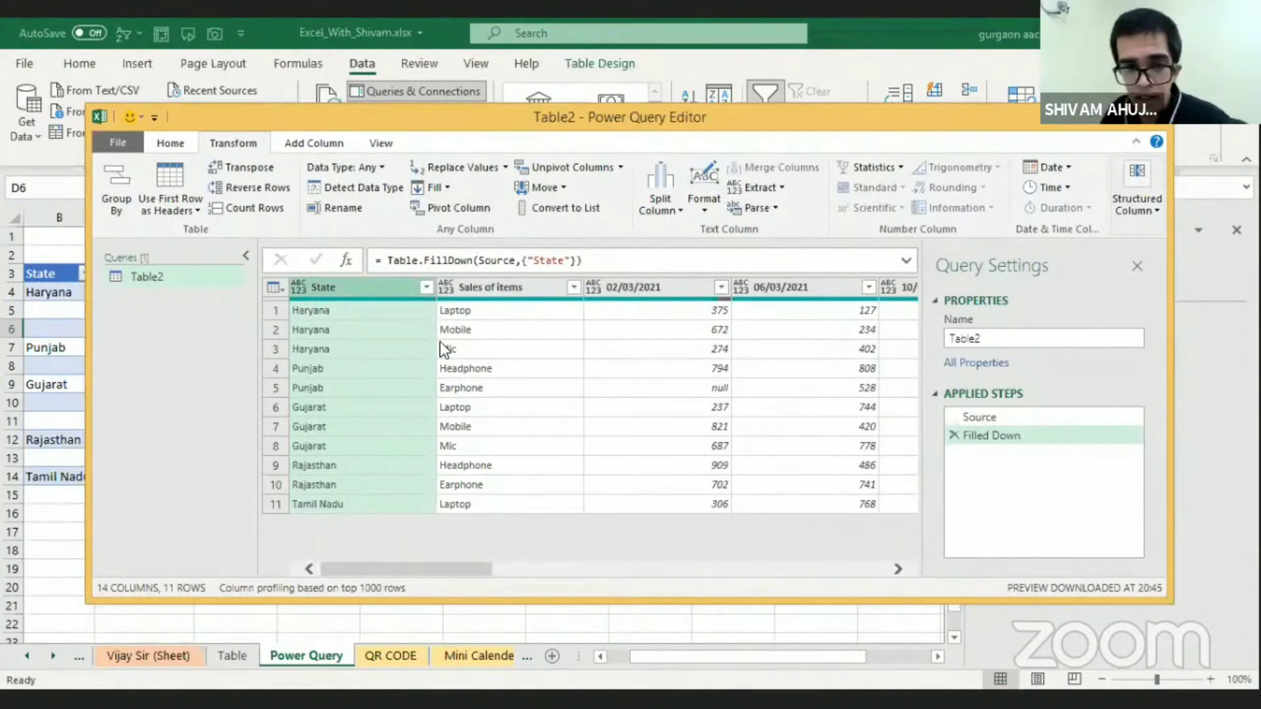
{"action": "left_click", "coordinate": [424, 349]}
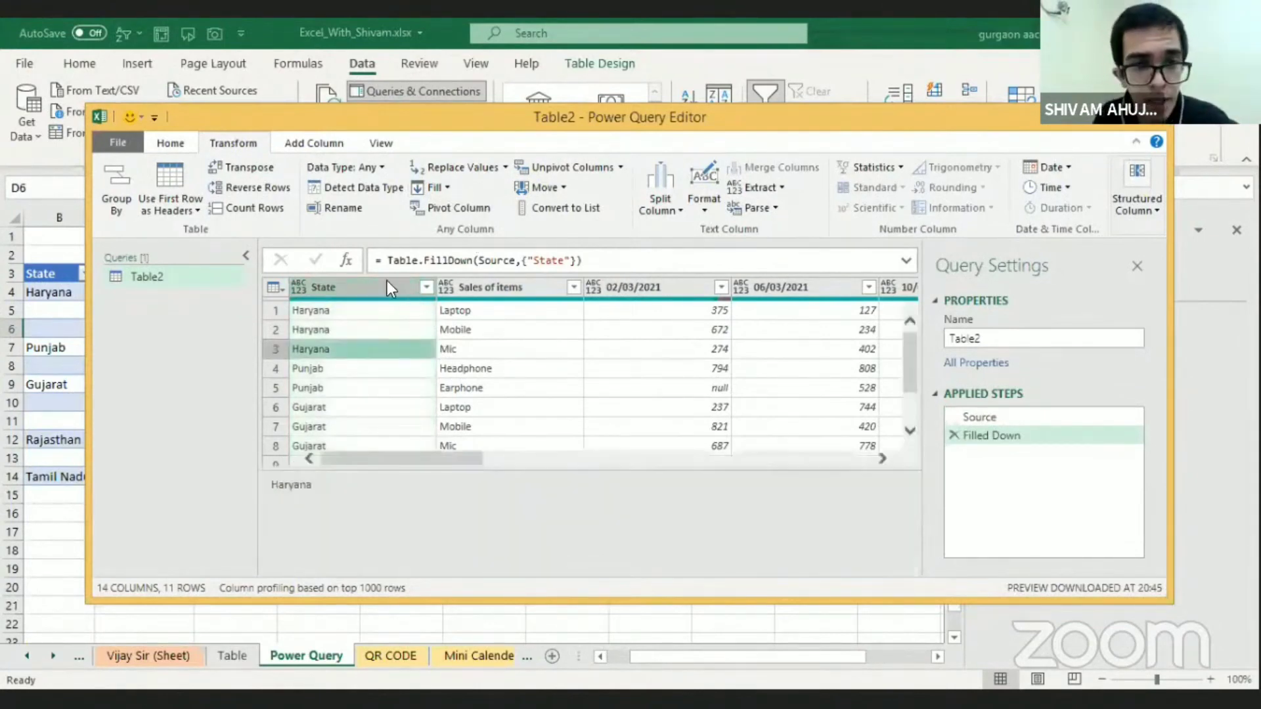
{"action": "left_click", "coordinate": [388, 284]}
{"action": "key", "text": "shift+Right"}
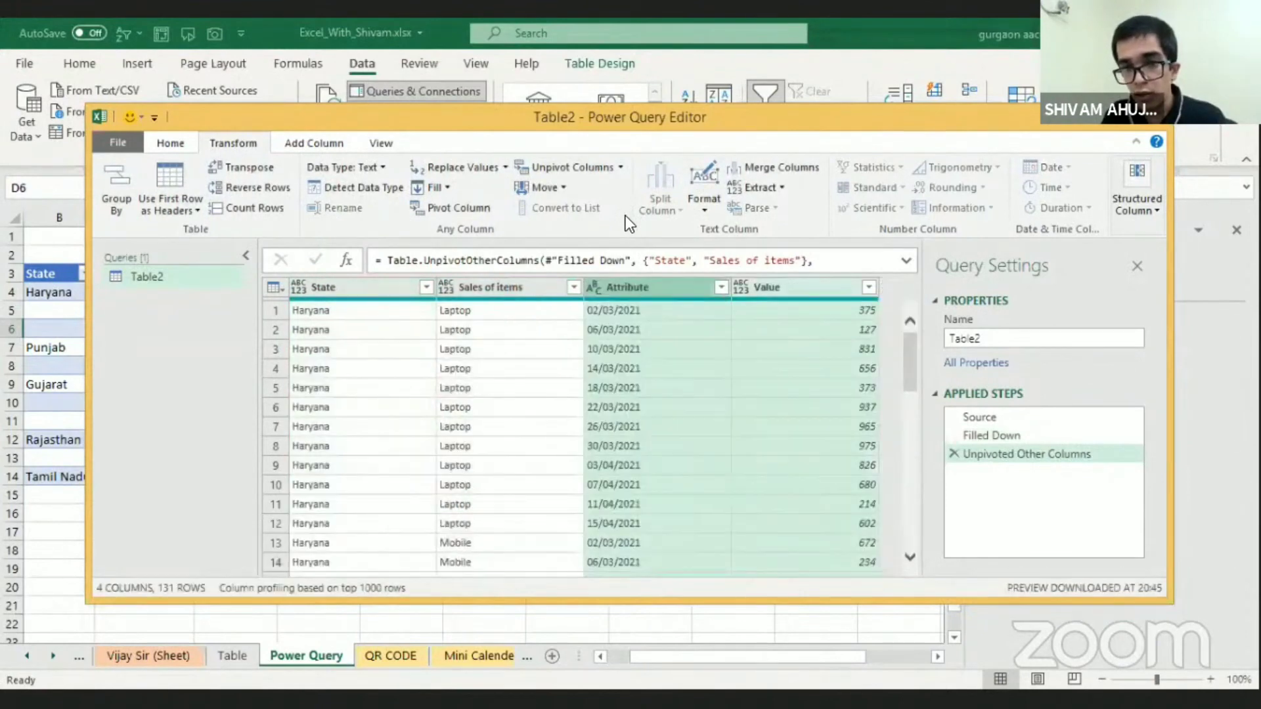
Select all four columns of the unpivoted query and detect their data types
{"action": "left_click", "coordinate": [378, 295]}
{"action": "key", "text": "shift+Right"}
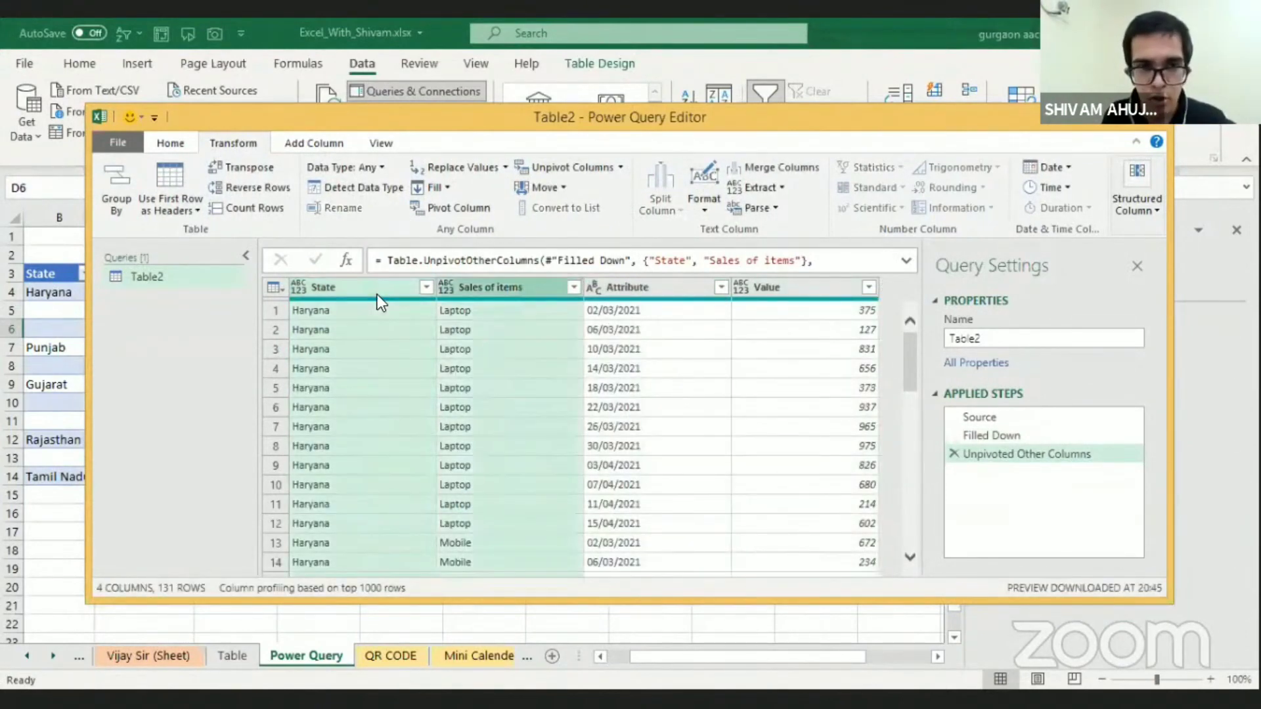
{"action": "key", "text": "ctrl+a"}
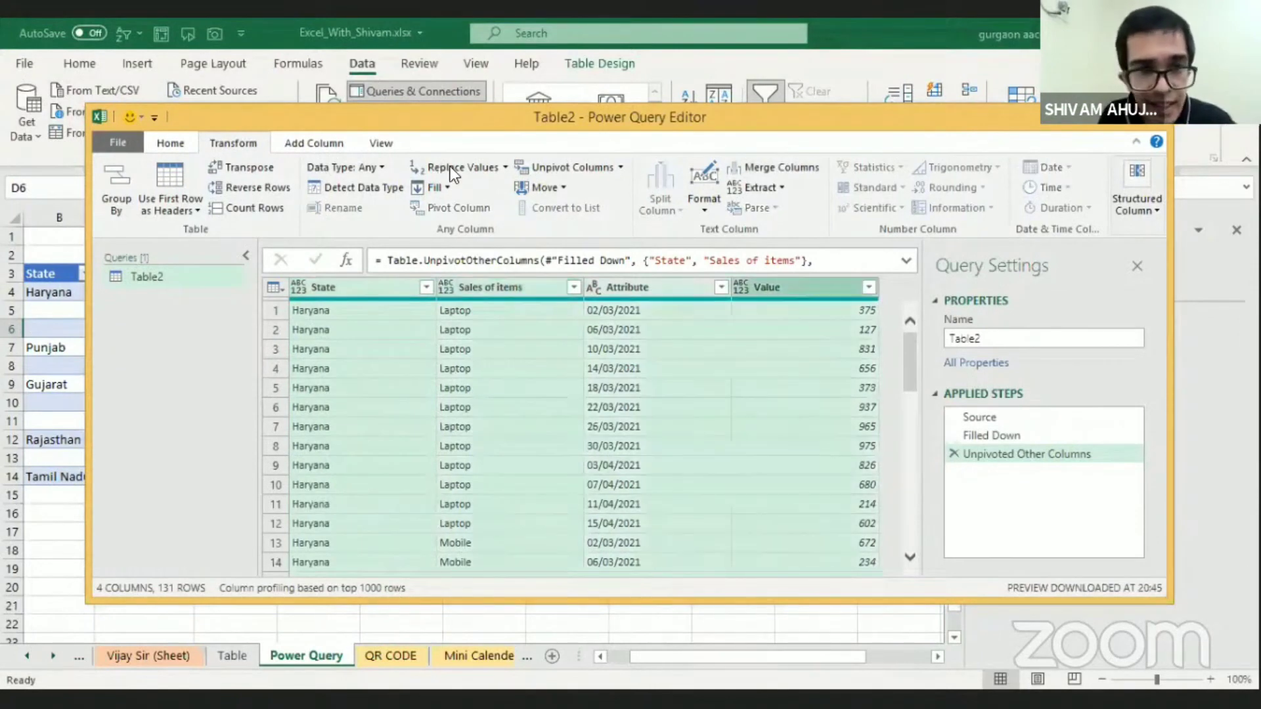
{"action": "left_click", "coordinate": [388, 188]}
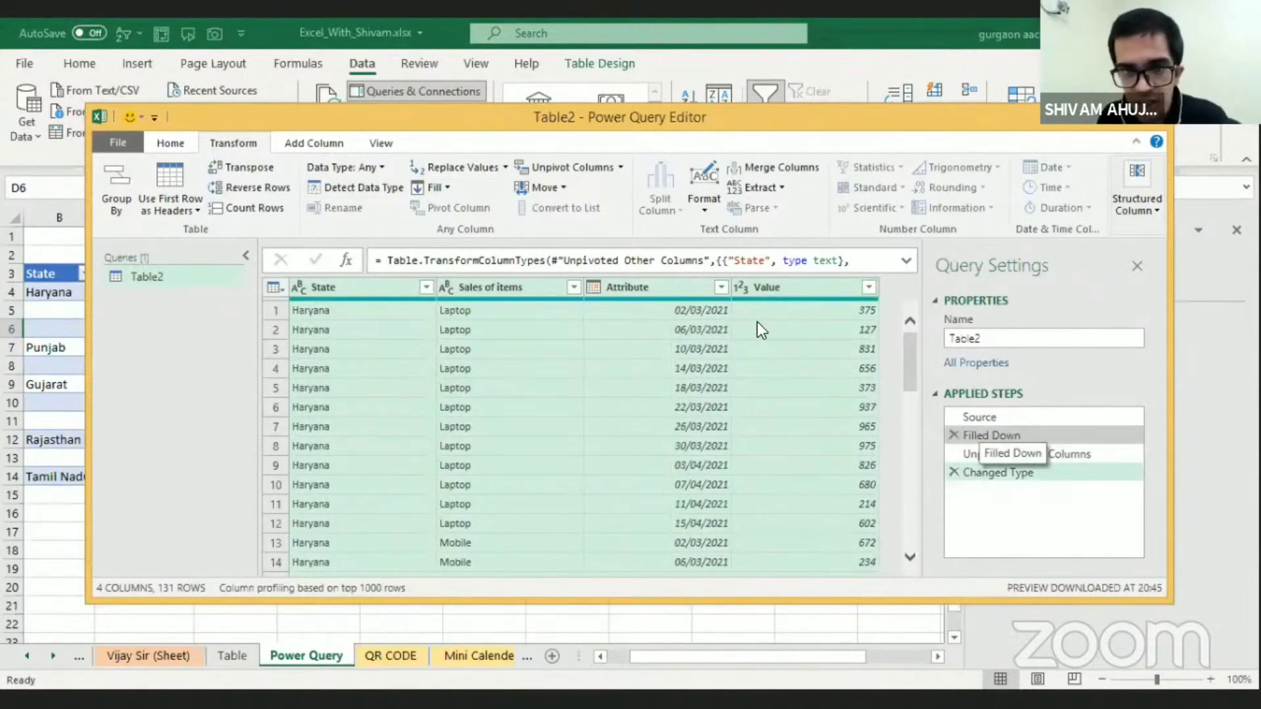
Close the query editor and load the transformed data into the workbook
{"action": "left_click", "coordinate": [180, 141]}
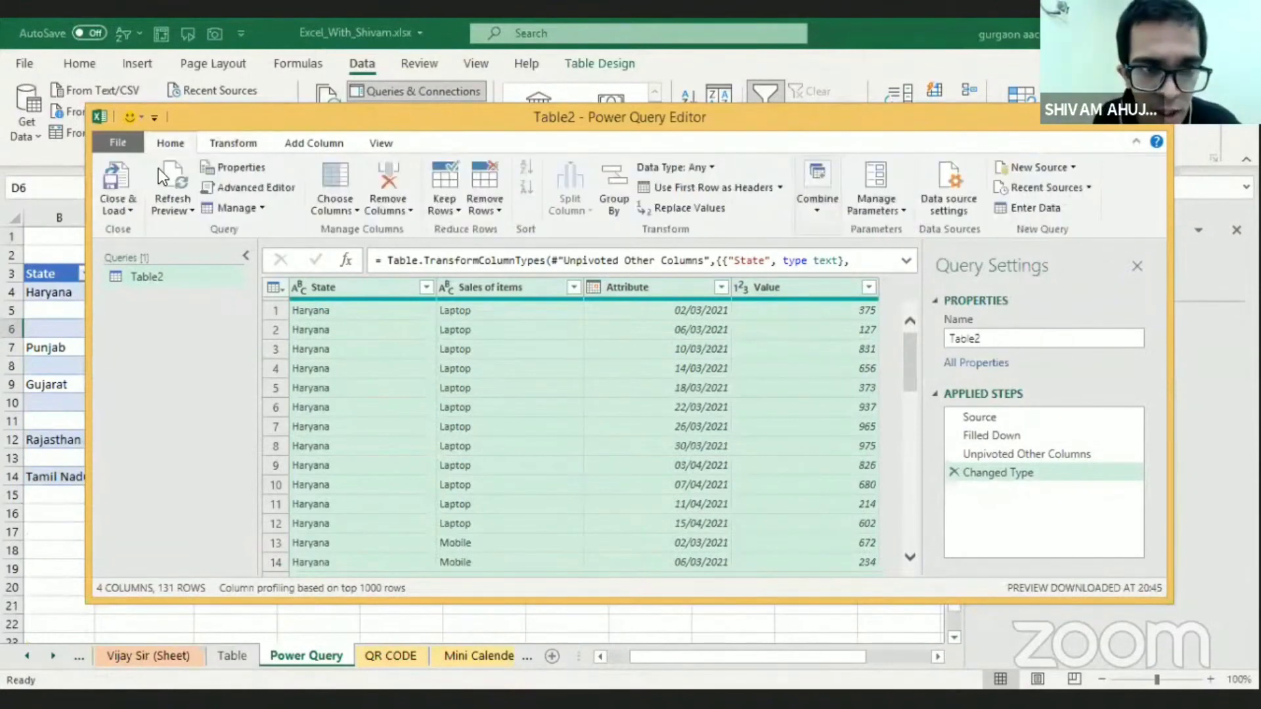